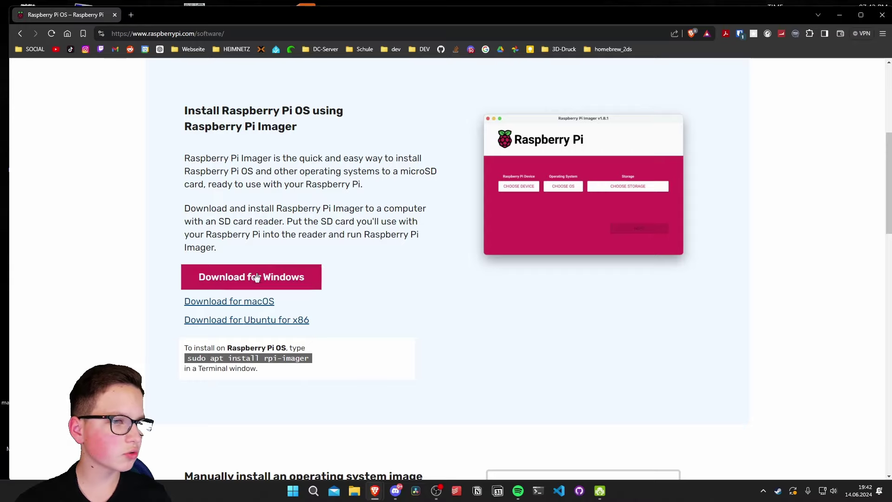
# Step: Highlight the rpi-imager install command on the Raspberry Pi software page, then scroll down
pyautogui.moveTo(322, 358); pyautogui.dragTo(186, 358)
pyautogui.click(318, 410)
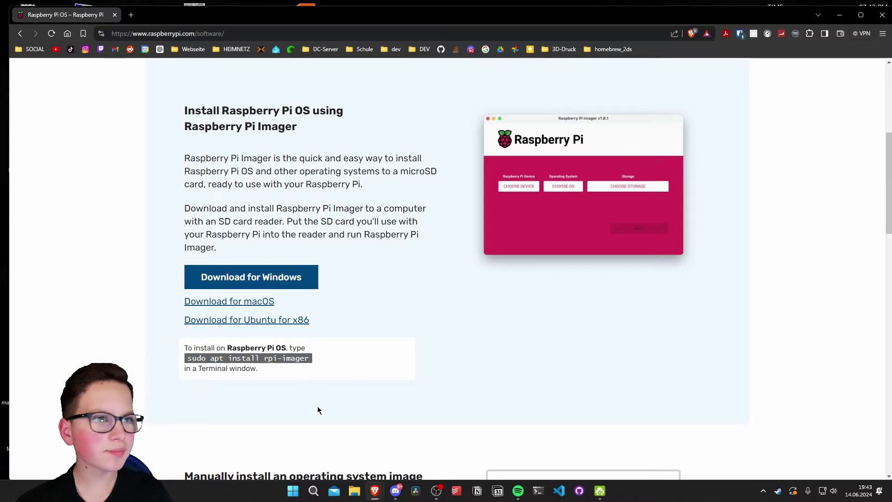
pyautogui.scroll(-3, 581, 201)
# Step: Close Brave and search the Start menu for 'raspberry pi imager'
pyautogui.click(878, 21)
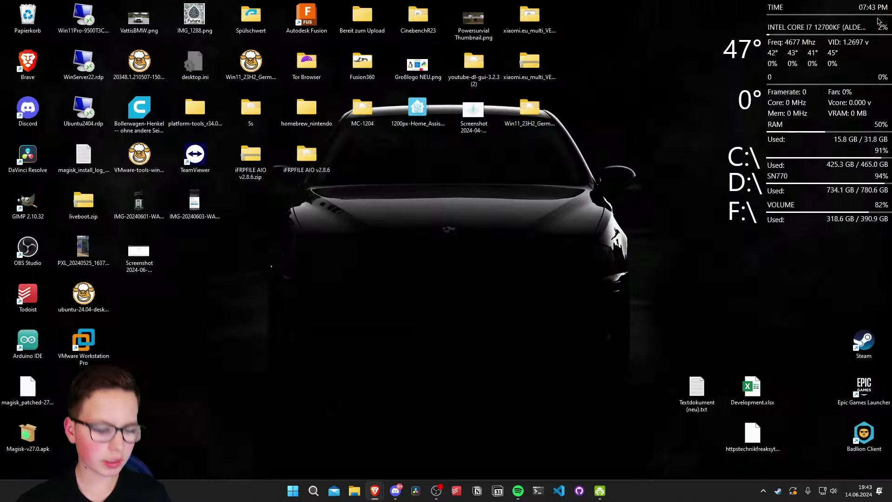
pyautogui.press('super')
pyautogui.write('raspberry pi imager')
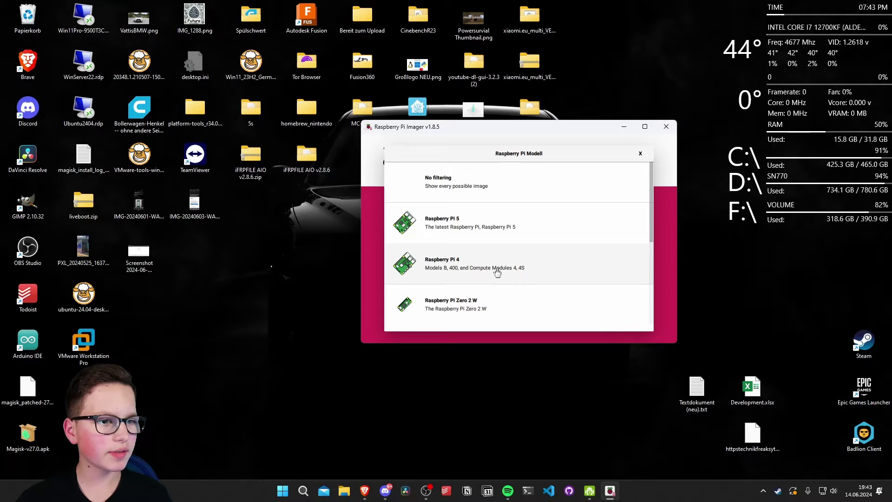
# Step: Select Raspberry Pi 4, Raspberry Pi OS Lite (64-bit) and the 31.9 GB generic USB drive
pyautogui.click(496, 271)
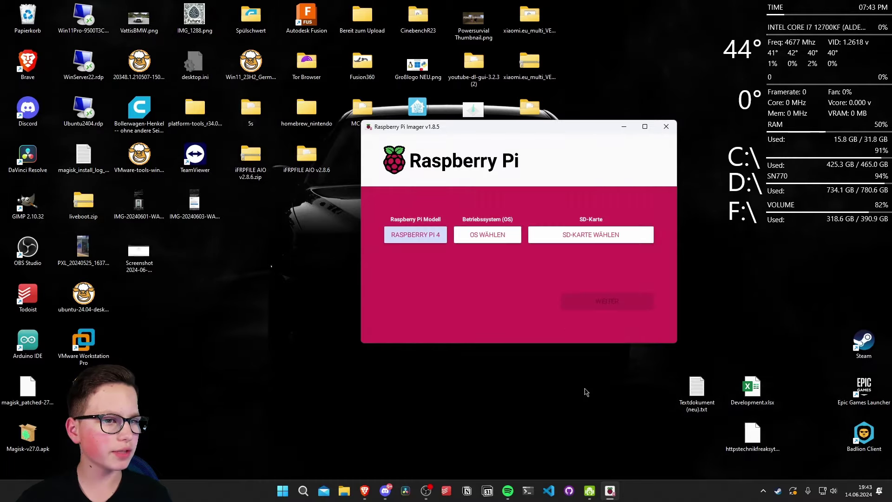
pyautogui.click(483, 234)
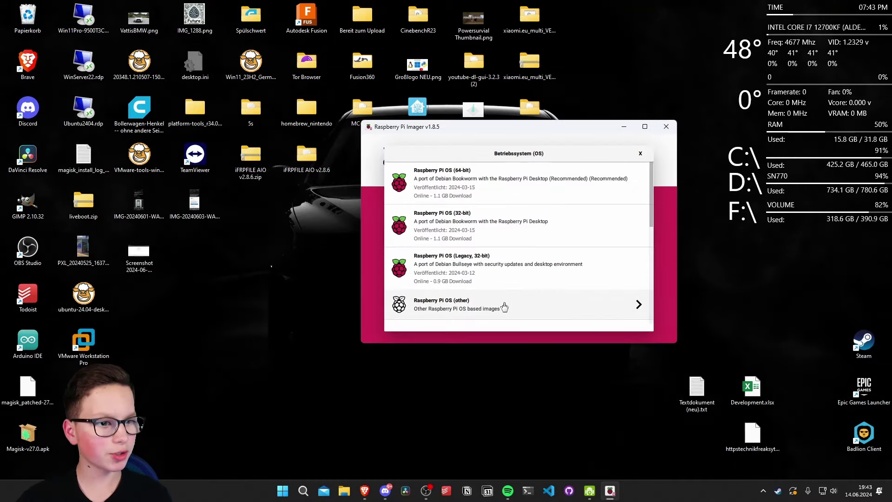
pyautogui.click(504, 307)
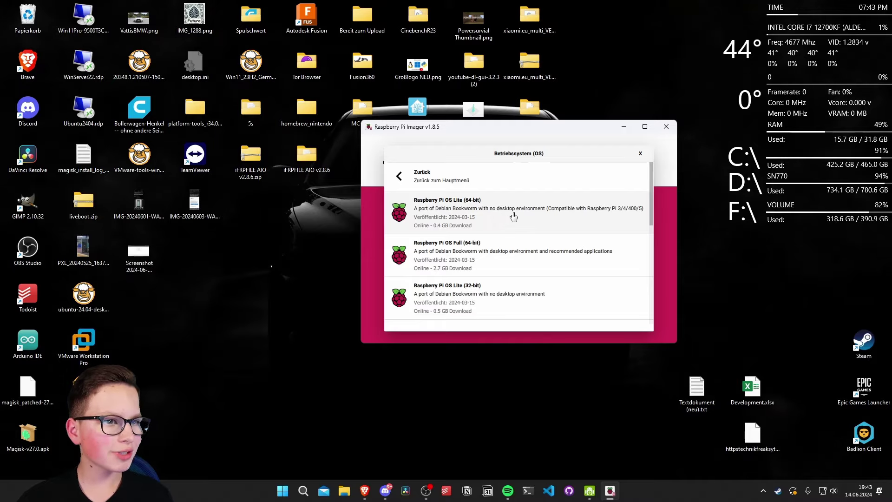
pyautogui.click(541, 217)
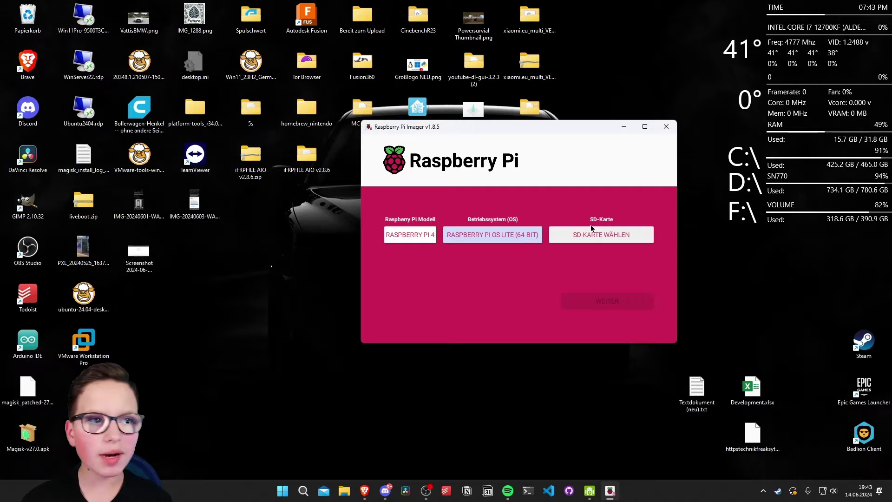
pyautogui.click(624, 240)
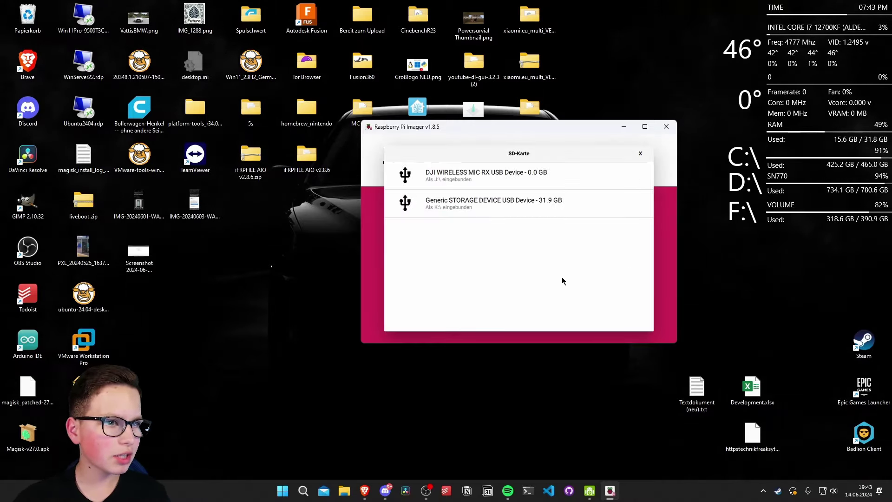
pyautogui.click(513, 208)
# Step: Edit the OS customisation: keep hostname pi4docker, leave Wi-Fi setup off, and show SSH services
pyautogui.click(633, 308)
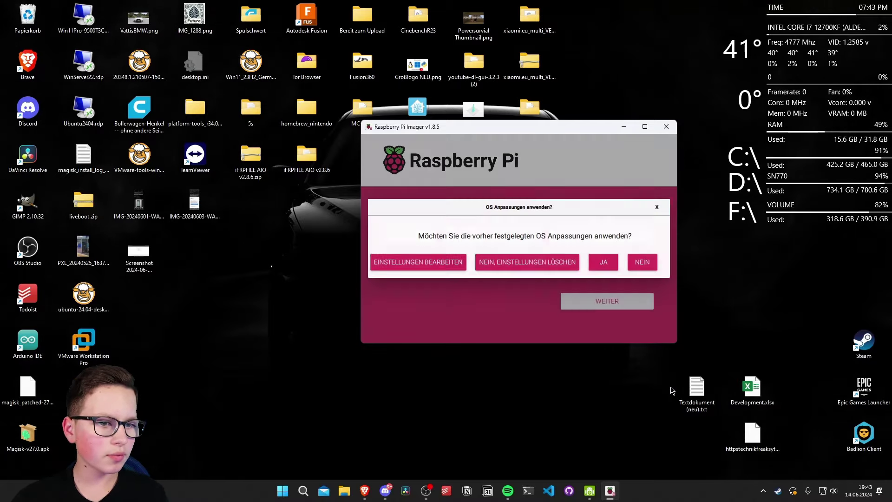
pyautogui.click(421, 261)
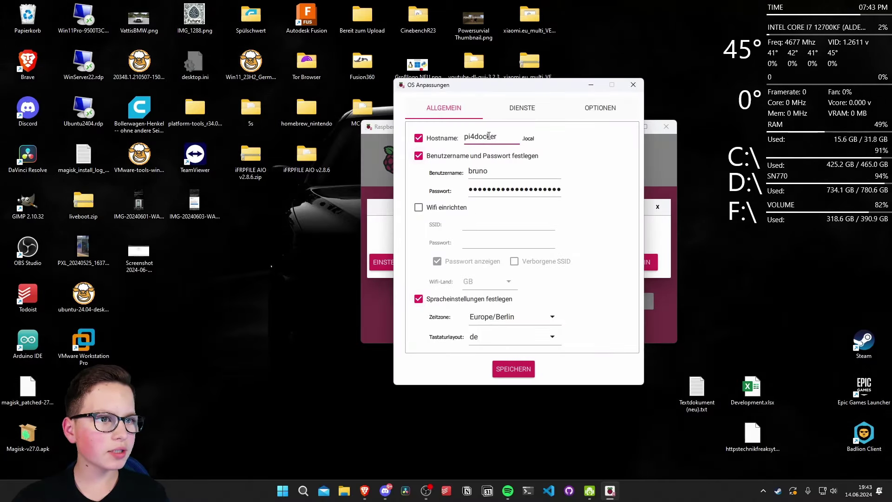
pyautogui.press('Tab')
pyautogui.press('Tab')
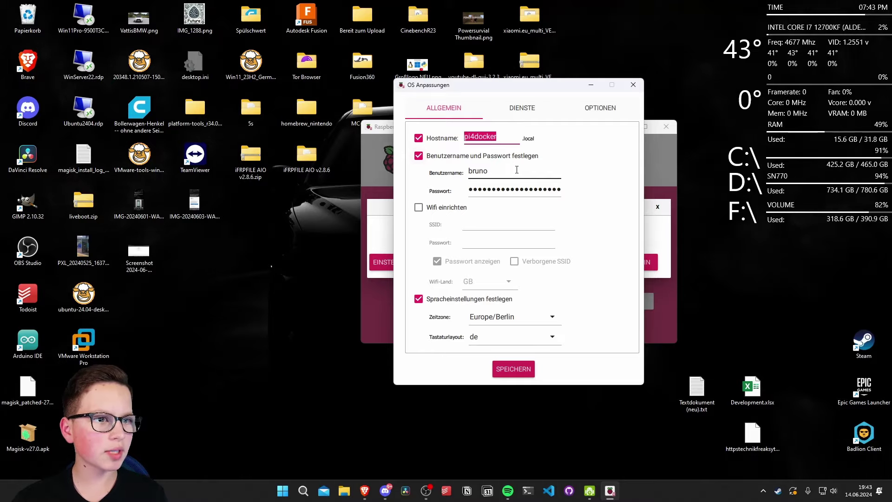
pyautogui.click(419, 207)
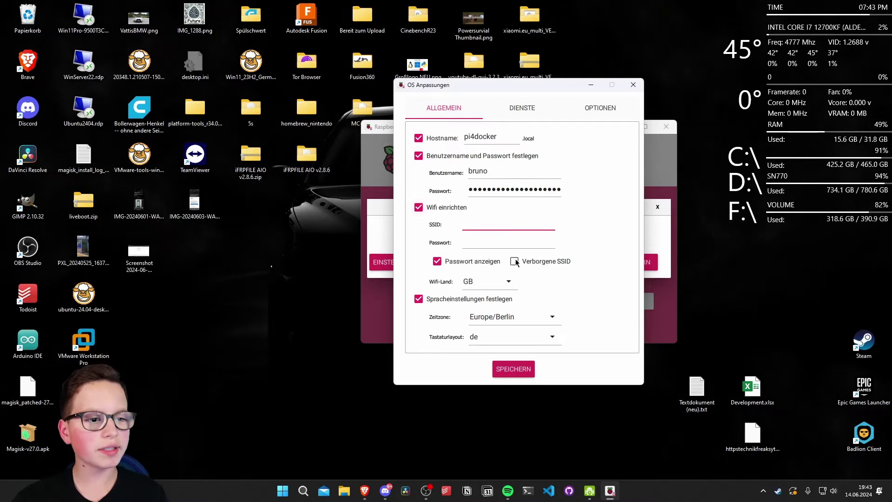
pyautogui.click(419, 208)
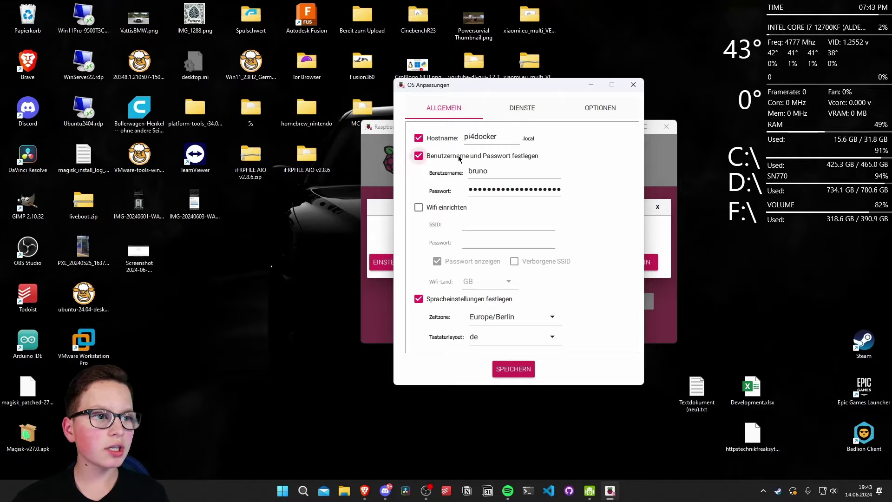
pyautogui.click(517, 109)
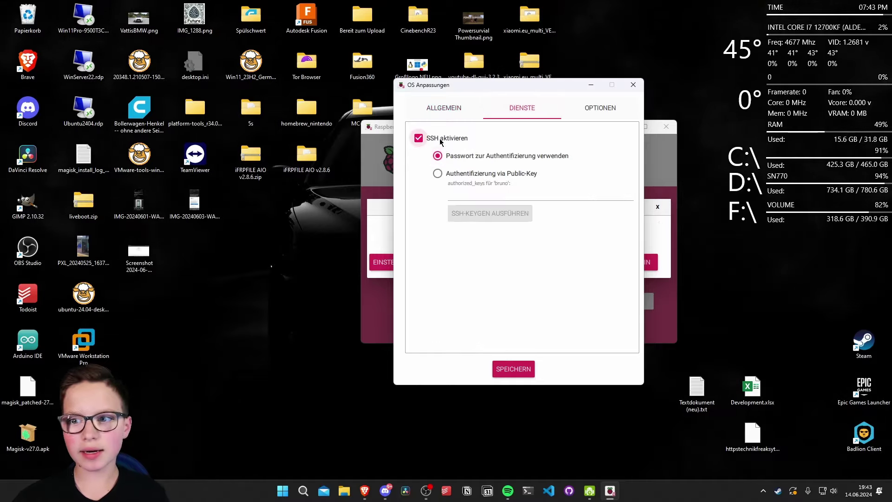
pyautogui.click(528, 491)
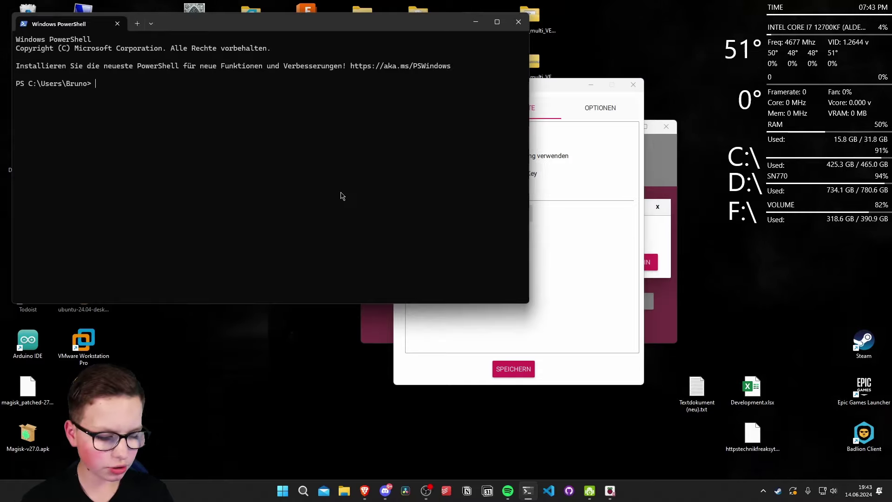
pyautogui.write('ssh root')
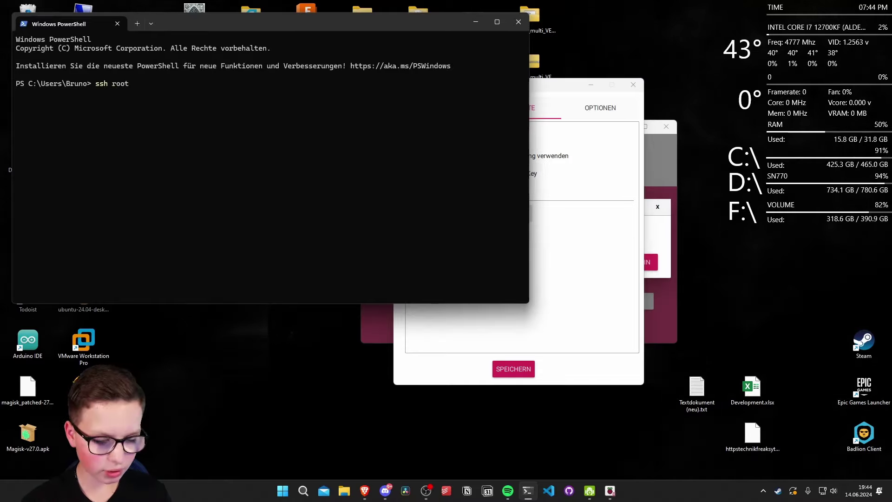
pyautogui.write('@192.1')
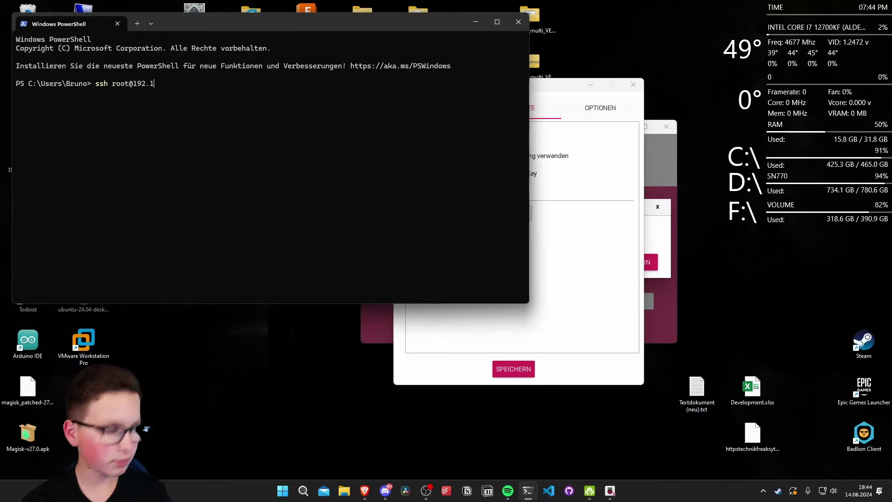
pyautogui.write('68.178.')
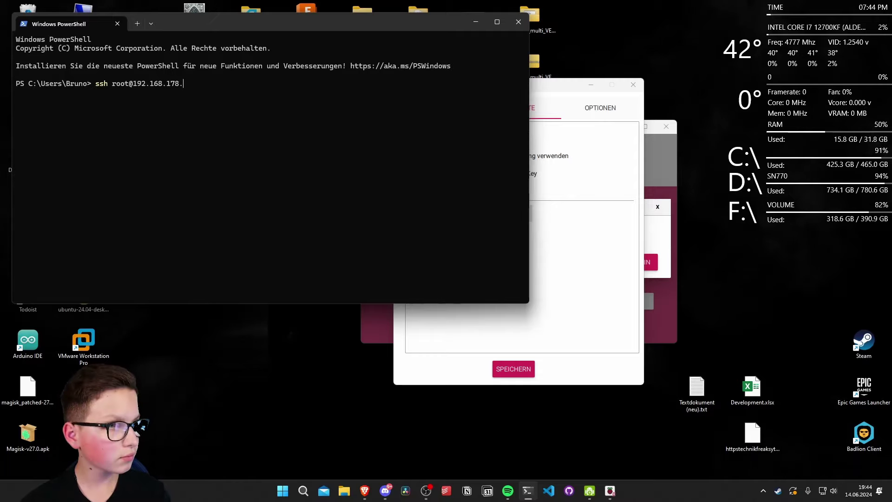
pyautogui.write('80')
pyautogui.press('Return')
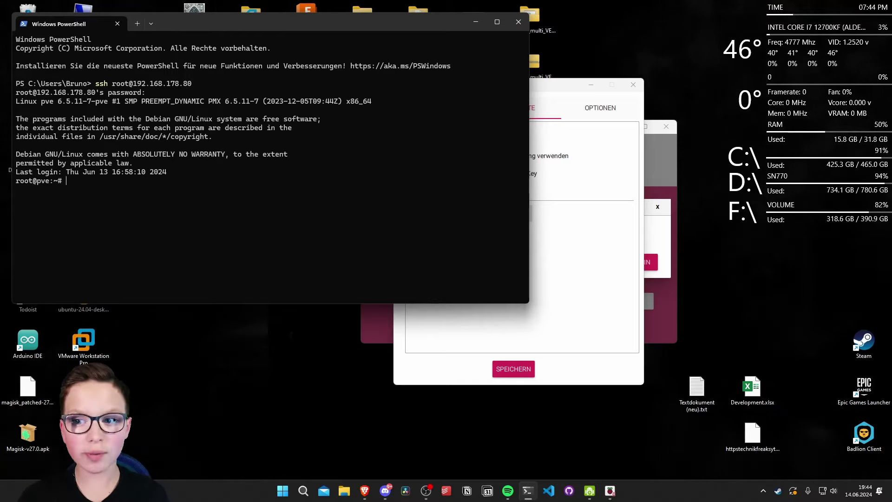
pyautogui.write('exit')
pyautogui.press('Return')
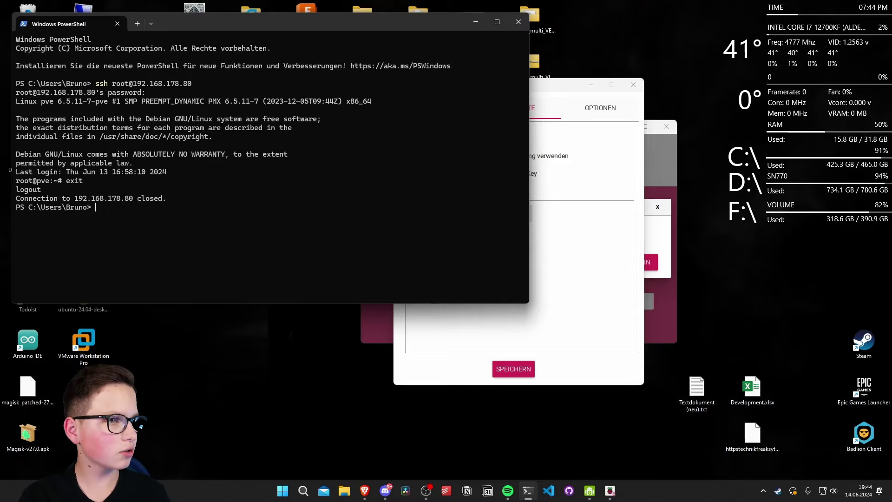
pyautogui.write('exit')
pyautogui.press('Return')
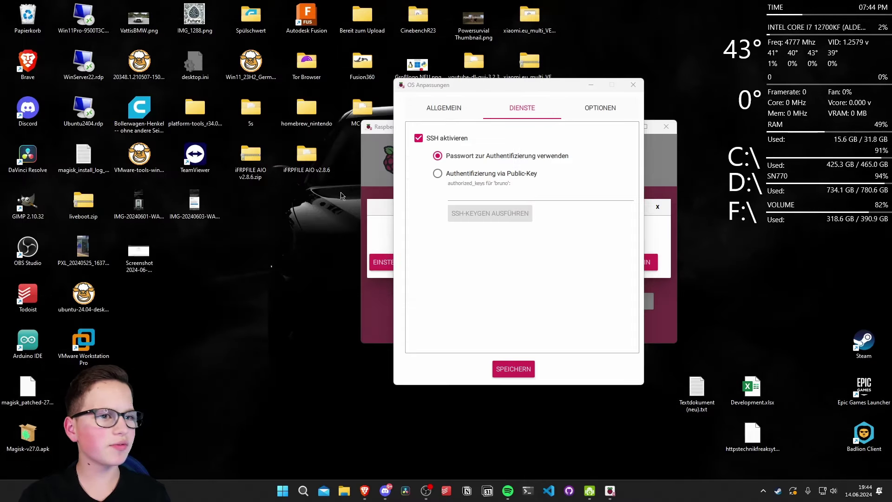
# Step: Turn off telemetry under Options, then save and apply the customisation settings
pyautogui.click(633, 113)
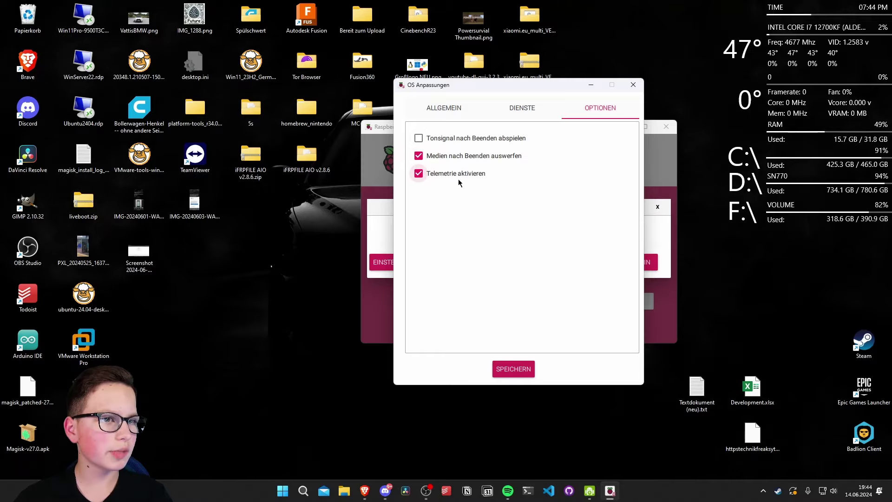
pyautogui.click(419, 174)
pyautogui.click(430, 111)
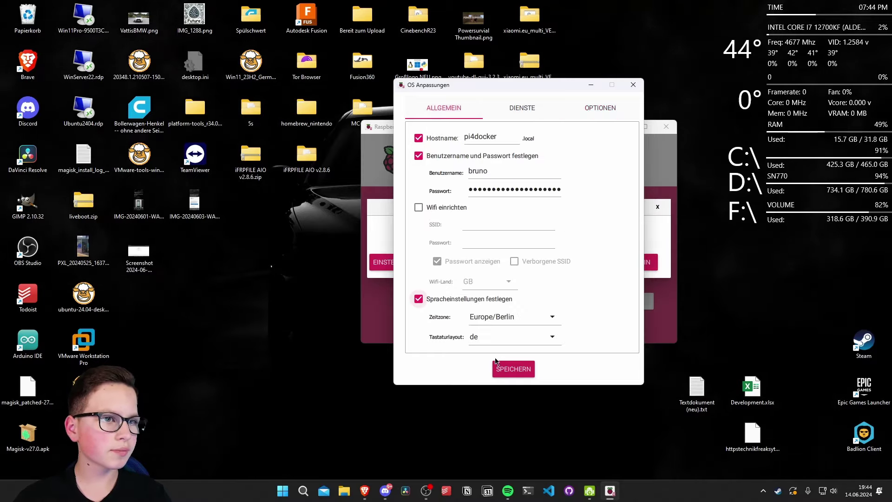
pyautogui.click(513, 369)
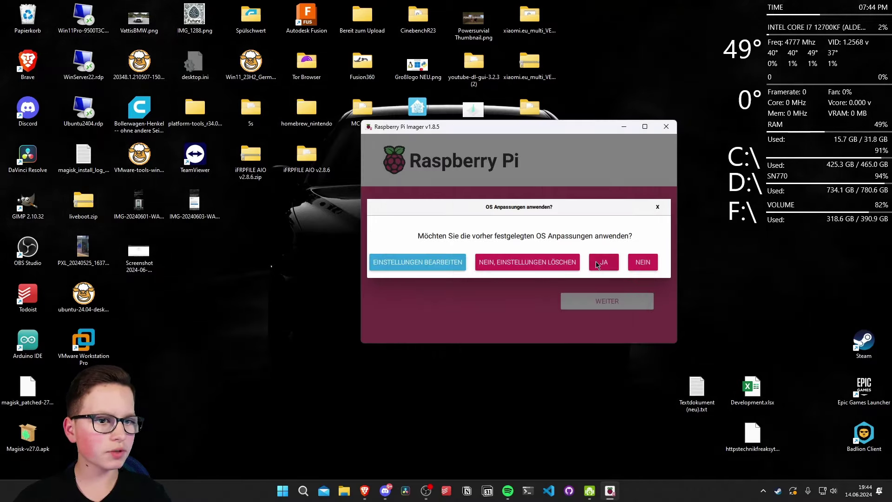
pyautogui.click(594, 261)
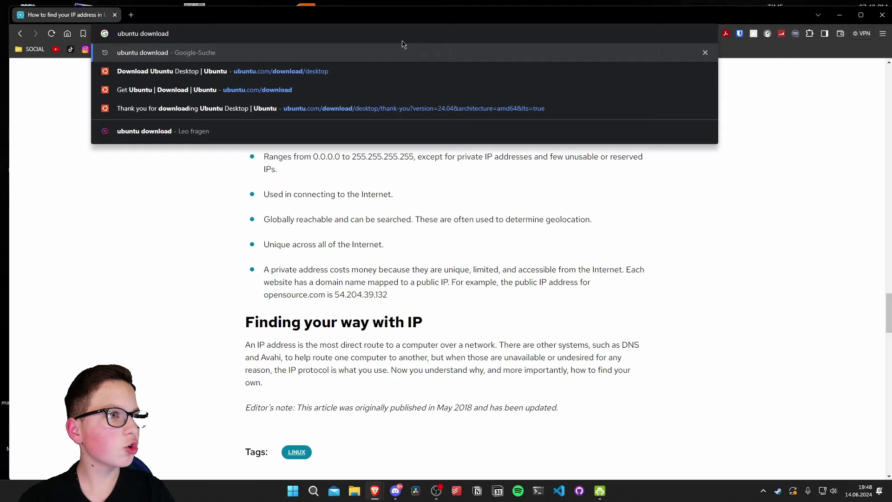
# Step: Find Ubuntu's Server downloads and start the 24.04 LTS download, cancelling the save dialog
pyautogui.press('Return')
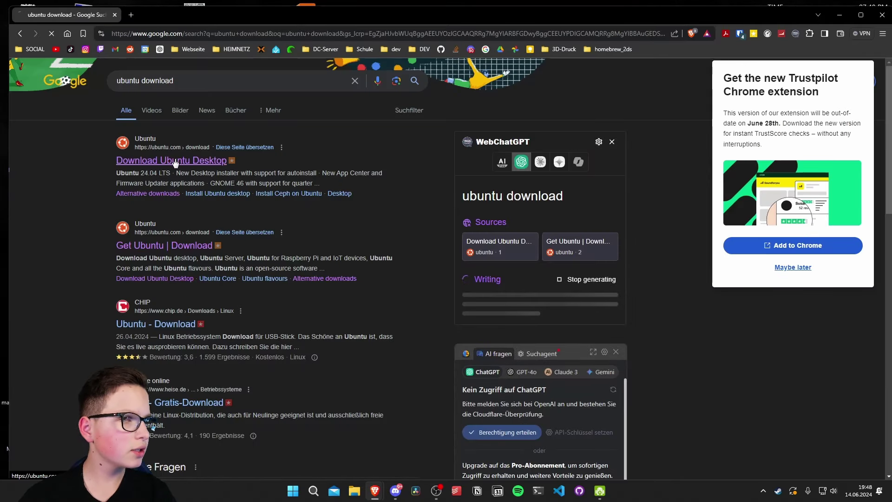
pyautogui.click(169, 160)
pyautogui.click(341, 95)
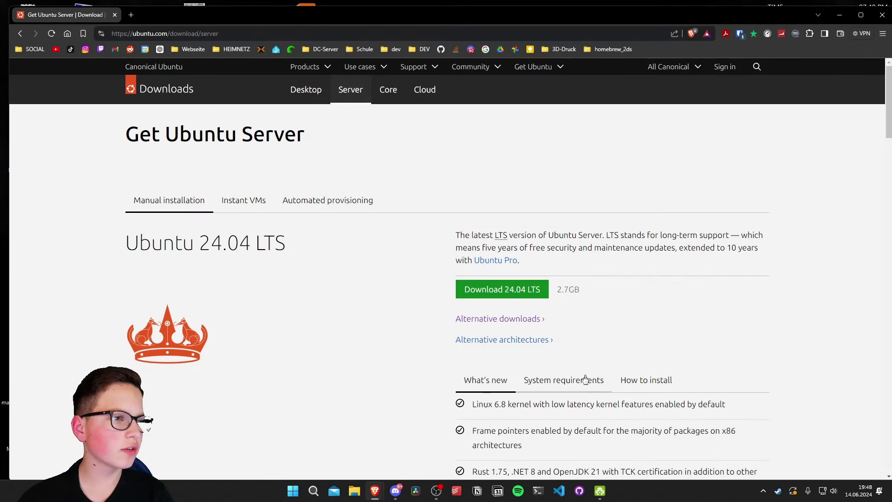
pyautogui.scroll(-1, 585, 379)
pyautogui.click(862, 14)
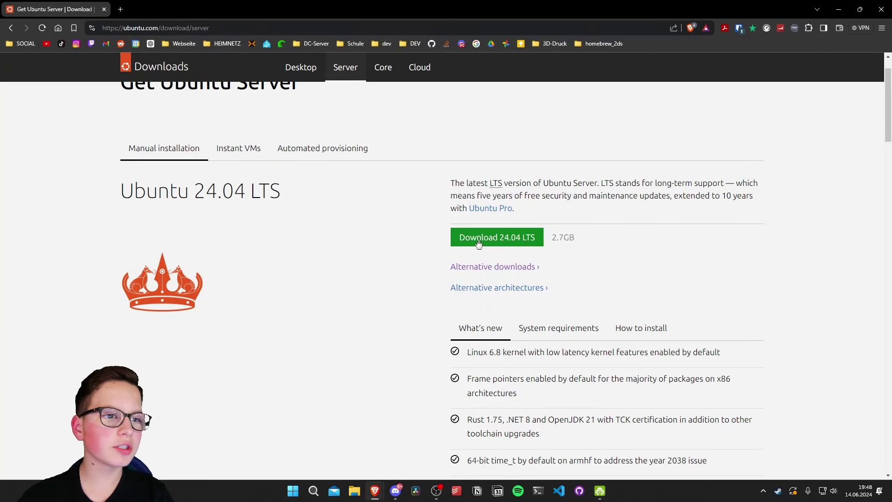
pyautogui.click(479, 238)
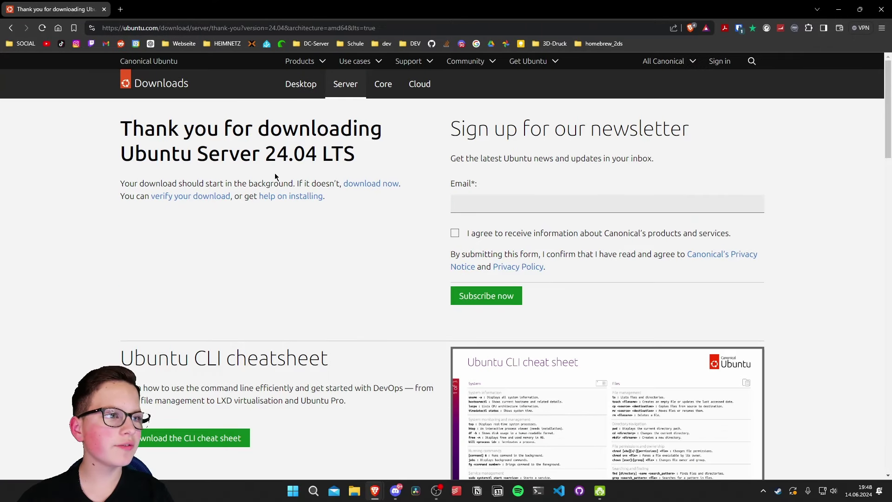
pyautogui.moveTo(268, 159); pyautogui.dragTo(334, 164)
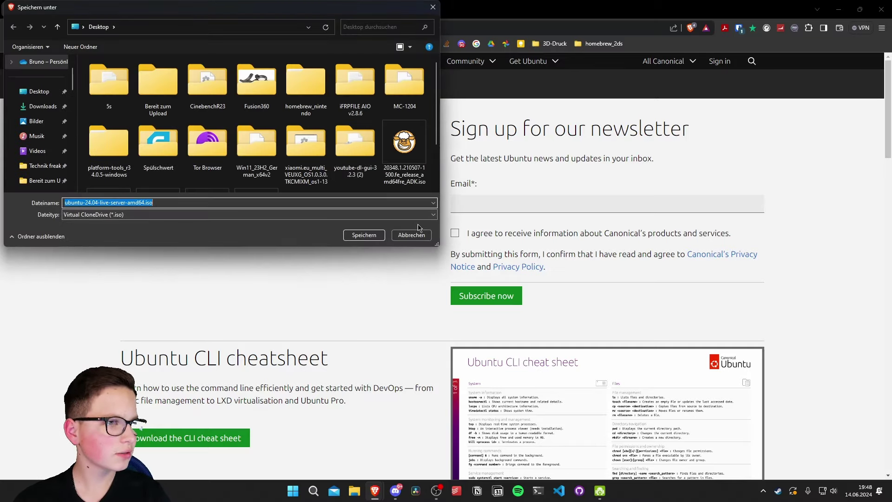
pyautogui.click(419, 237)
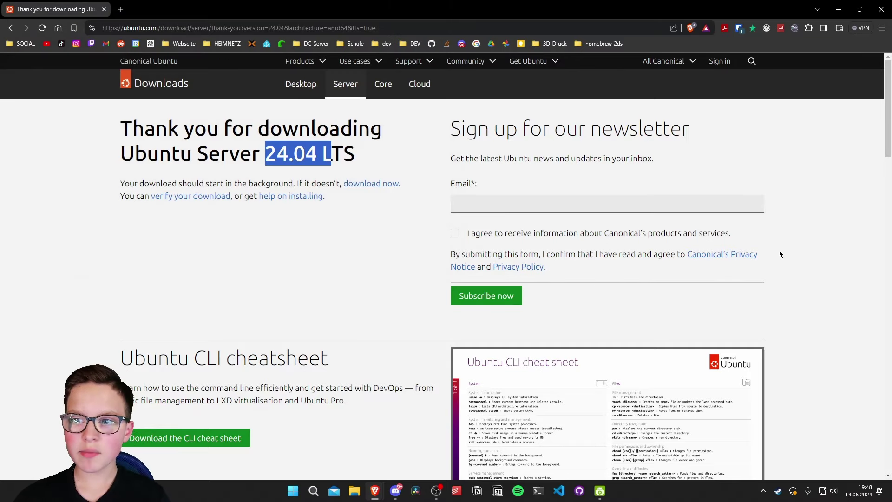
# Step: Load the Rufus website in a new Brave tab and scroll to its download table
pyautogui.press('super')
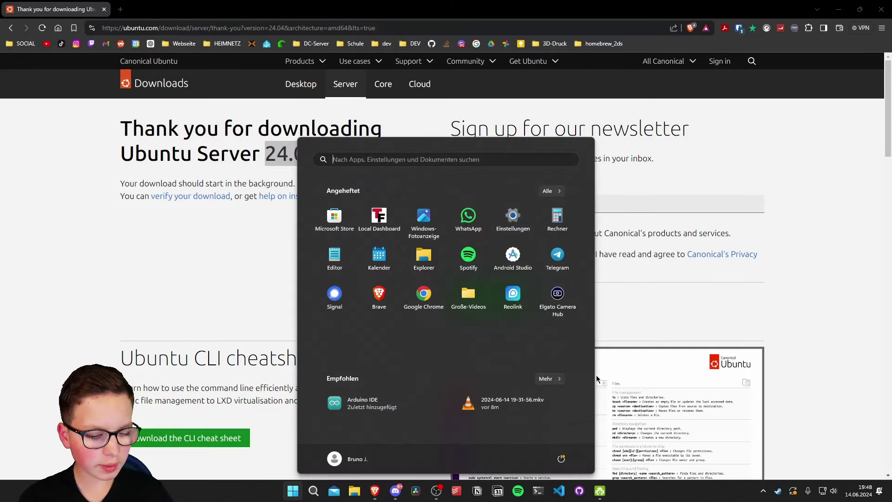
pyautogui.write('ru')
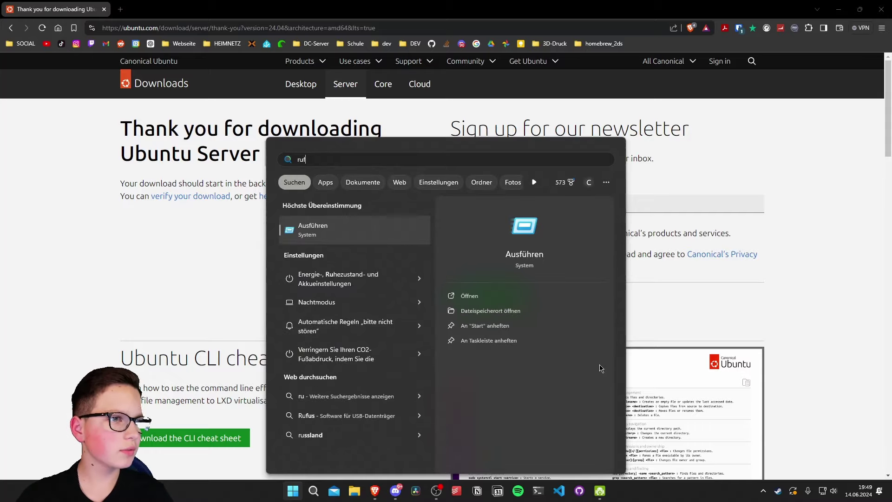
pyautogui.write('f')
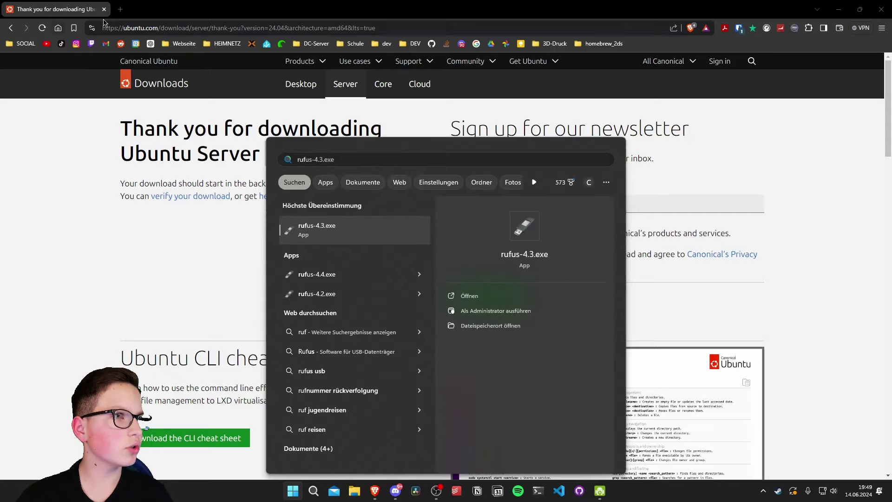
pyautogui.click(121, 9)
pyautogui.write('rufus.ie')
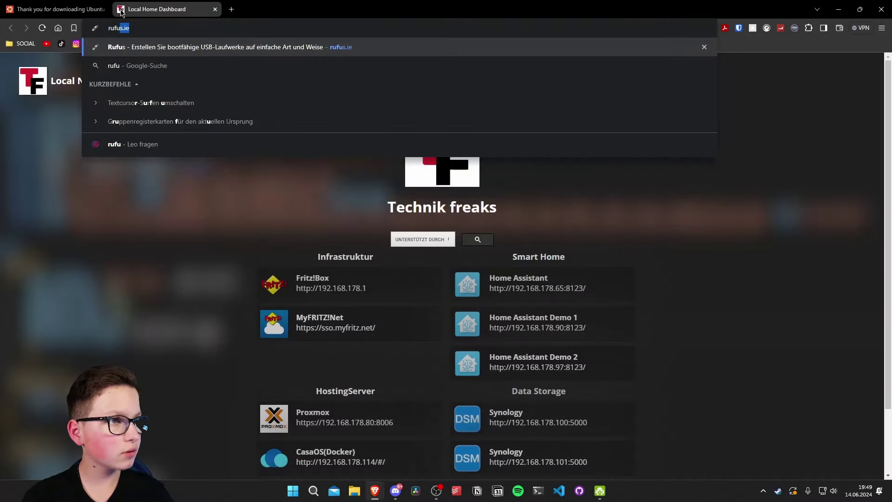
pyautogui.press('Return')
pyautogui.scroll(-5, 411, 376)
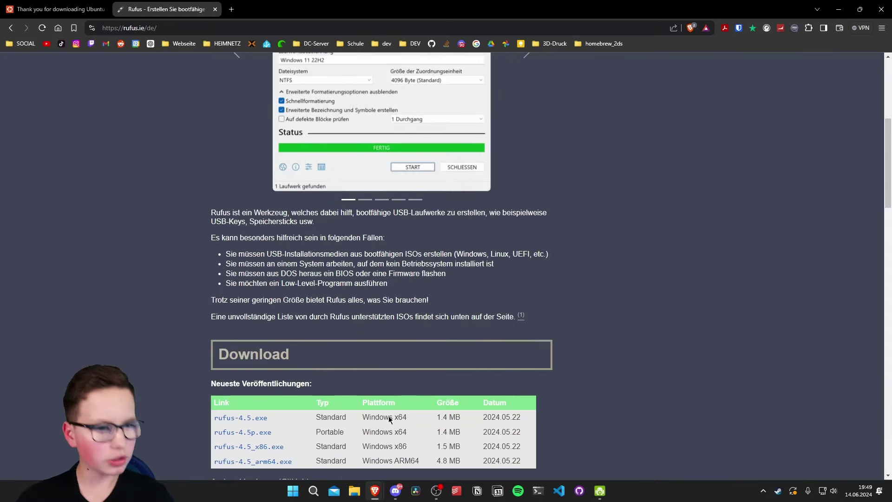
# Step: Launch the downloaded rufus-4.3.exe from Start search
pyautogui.press('super')
pyautogui.write('r')
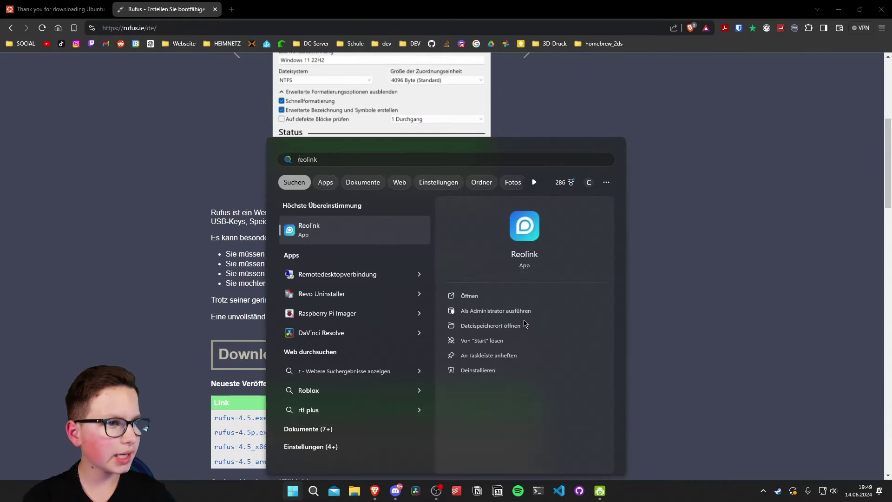
pyautogui.write('ufus')
pyautogui.press('Return')
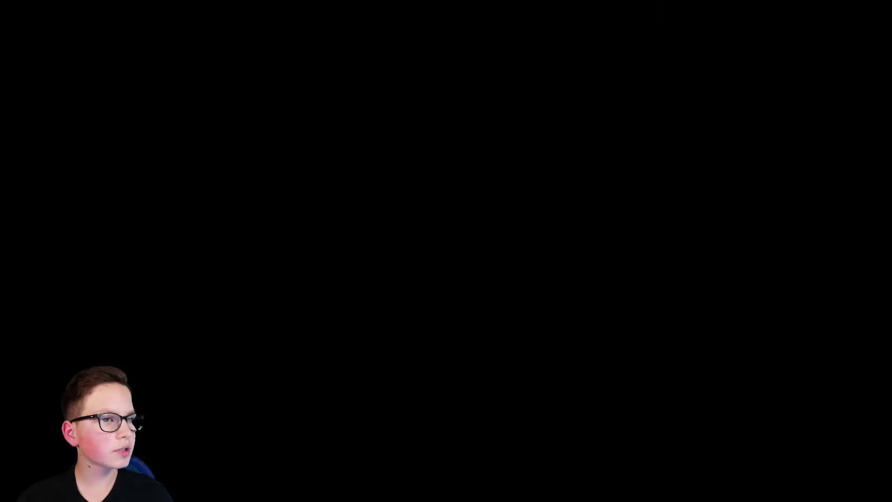
# Step: Allow Rufus admin rights, choose ubuntu-24.04-desktop-amd64.iso as boot image, and start writing
pyautogui.hotkey('alt', 'y')
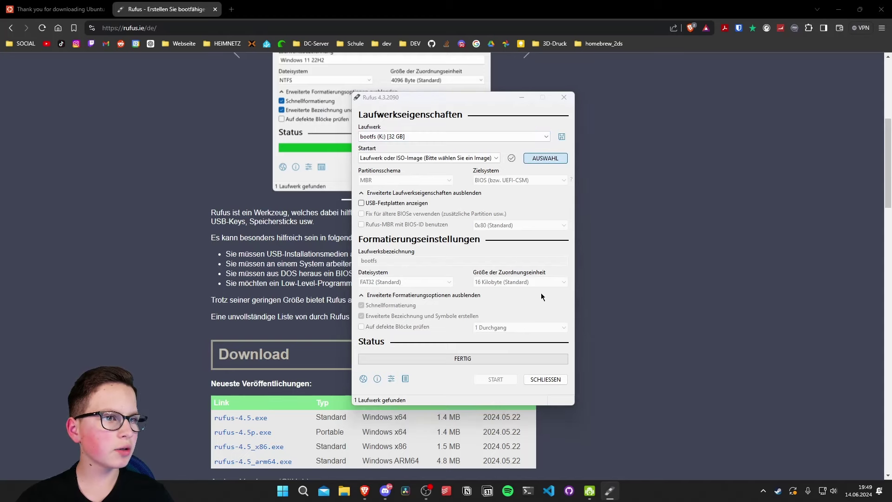
pyautogui.click(545, 158)
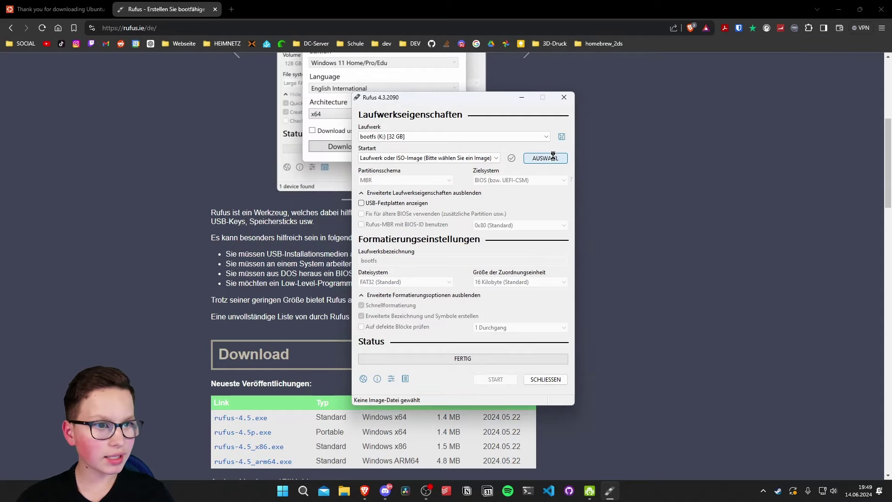
pyautogui.click(609, 274)
pyautogui.click(728, 343)
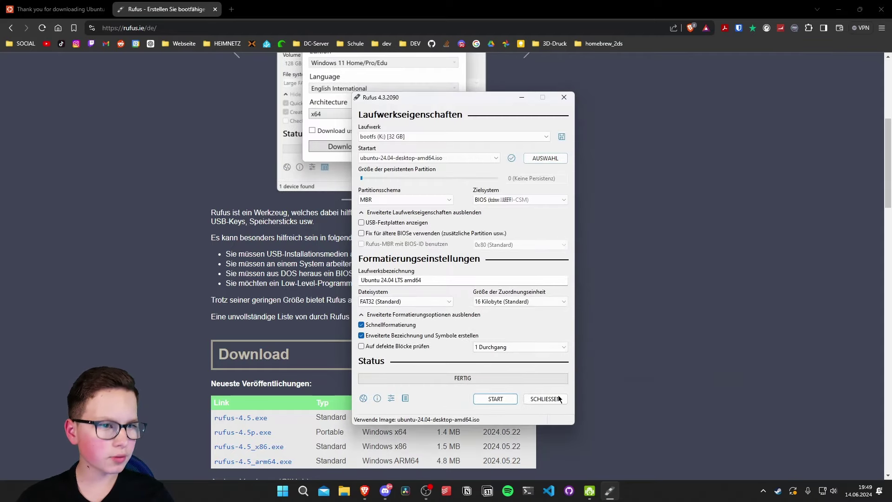
pyautogui.click(496, 401)
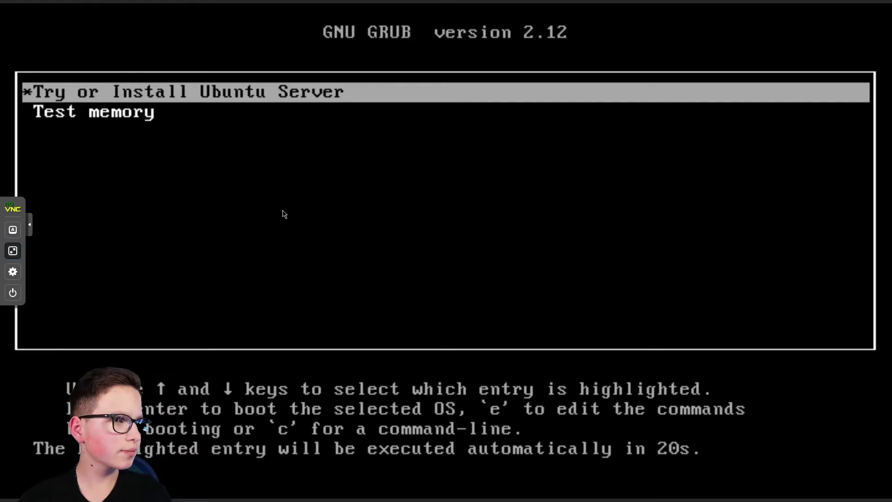
# Step: Boot 'Try or Install Ubuntu Server' from GRUB and hide the remote console's sidebar
pyautogui.press('Return')
pyautogui.click(29, 224)
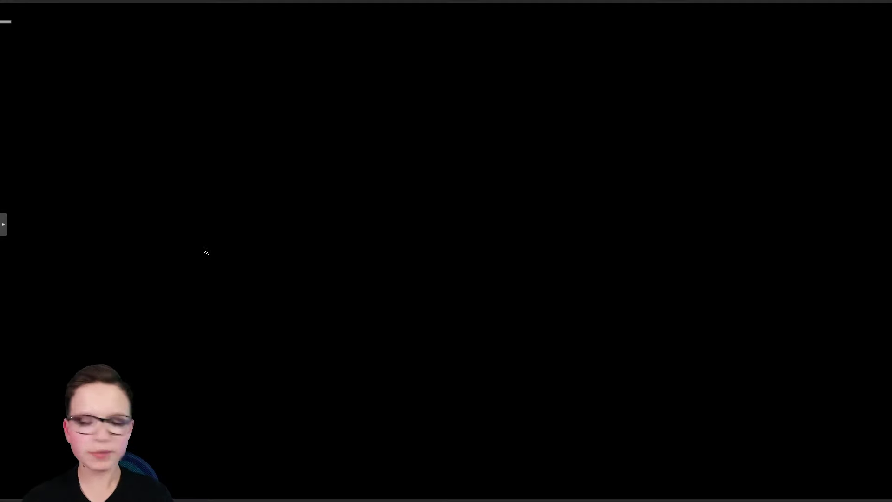
pyautogui.moveTo(446, 2)
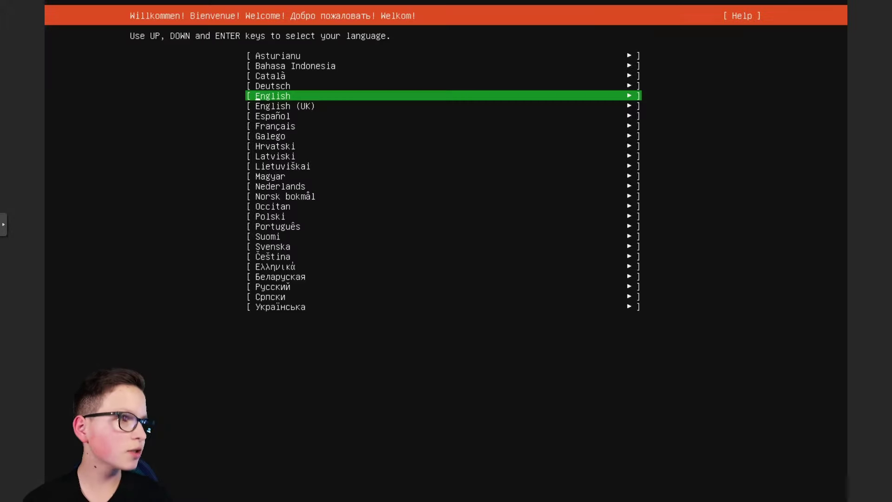
# Step: Choose Deutsch as the installer language and confirm the standard Ubuntu Server installation type
pyautogui.press('Up')
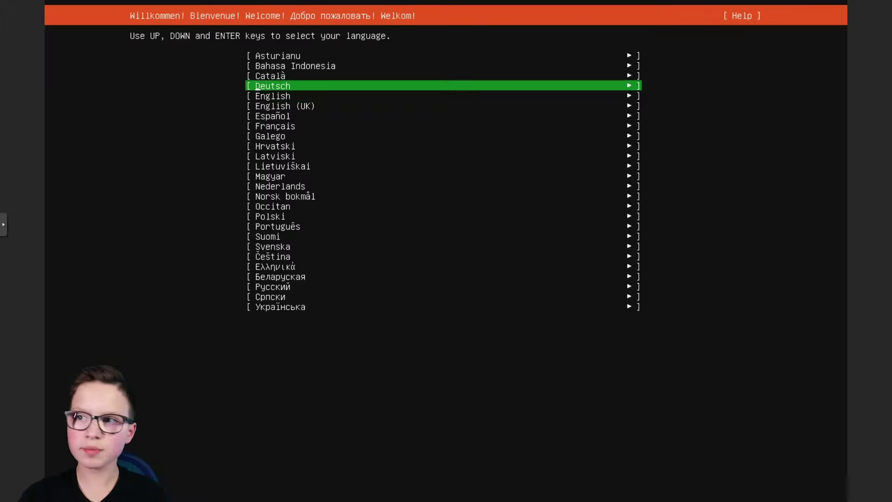
pyautogui.press('Return')
pyautogui.press('Return')
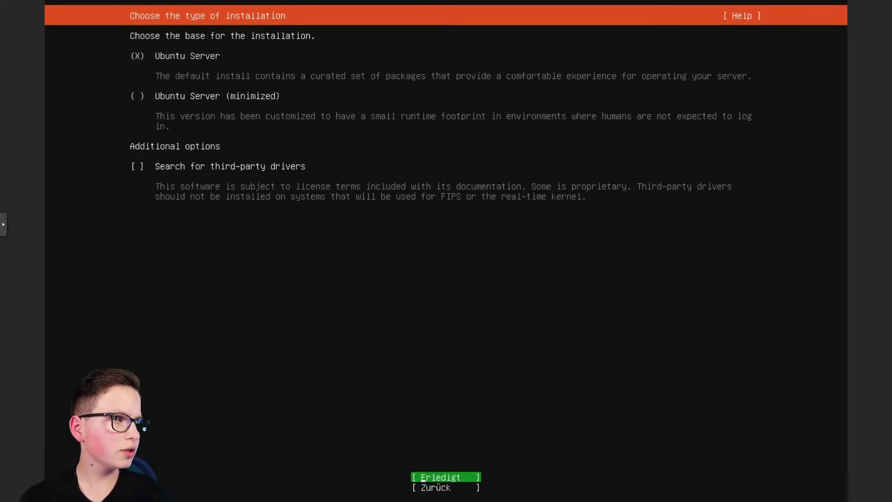
pyautogui.press('Return')
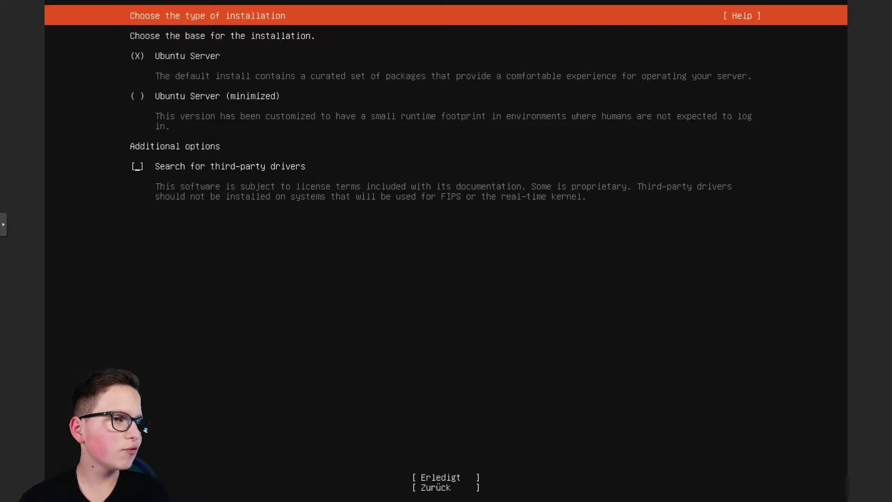
pyautogui.press('Tab')
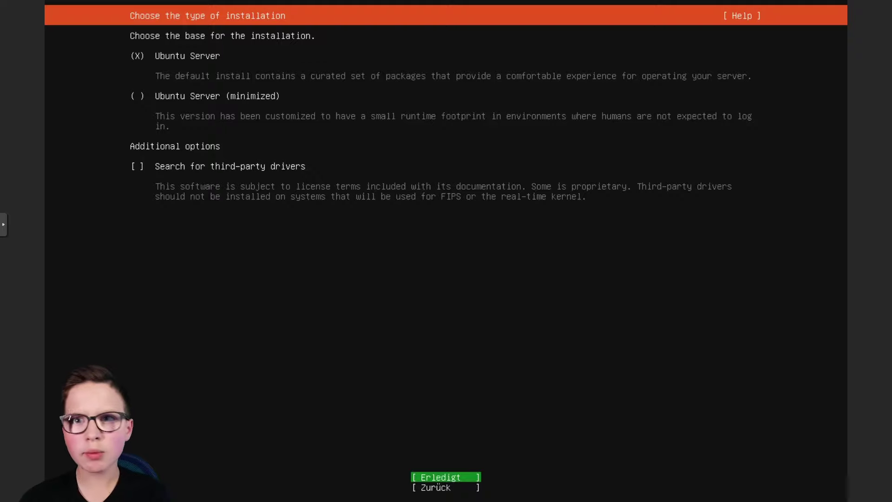
pyautogui.press('Return')
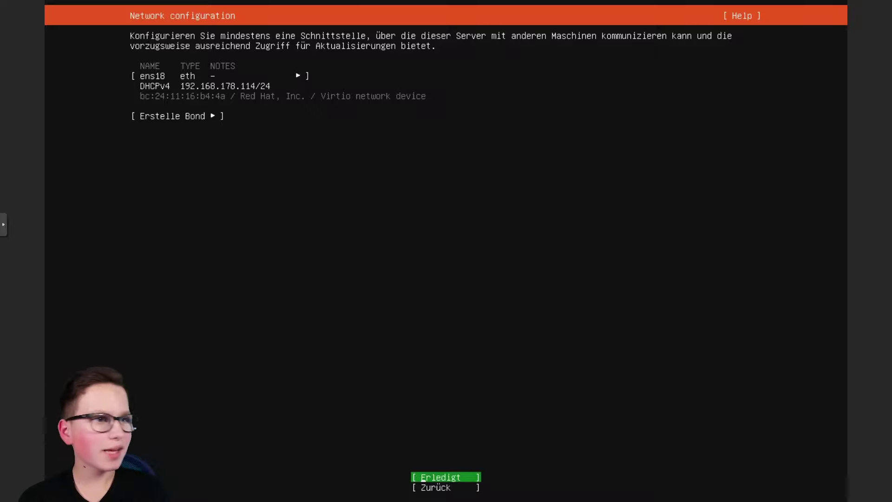
# Step: Accept the DHCP network, skip the proxy, keep the de.archive.ubuntu.com mirror and continue despite the mirror check
pyautogui.press('Return')
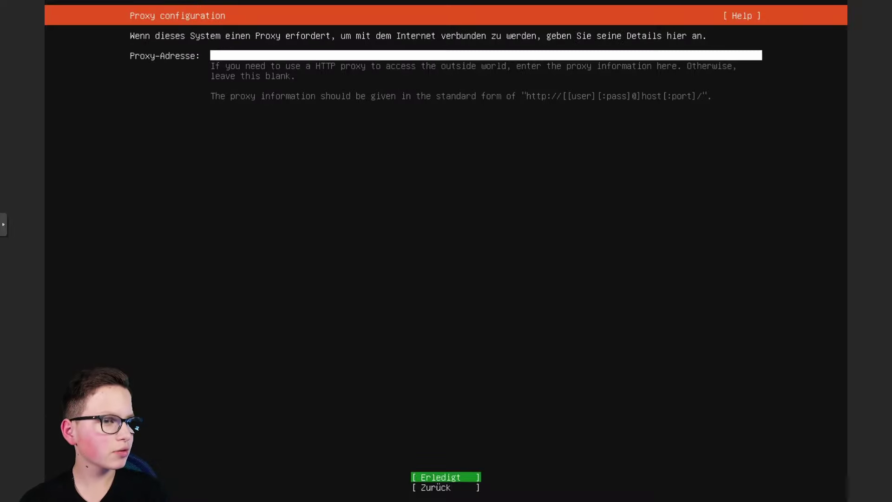
pyautogui.press('Return')
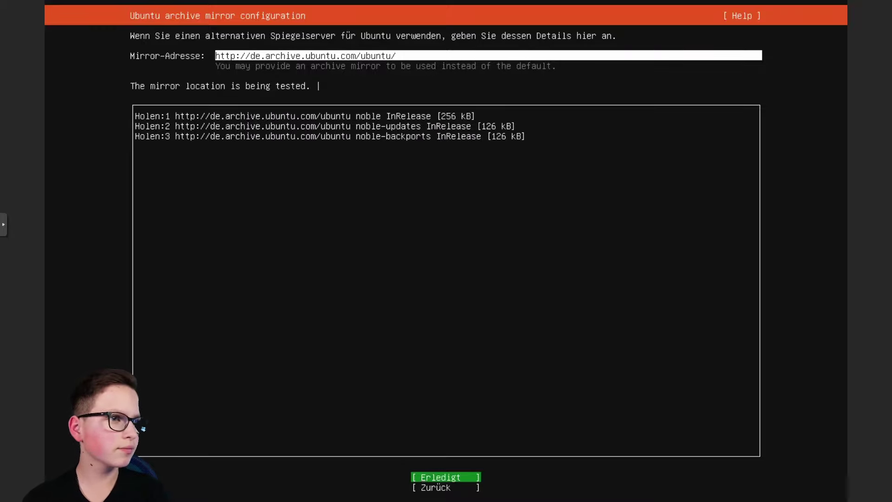
pyautogui.press('Return')
pyautogui.press('Down')
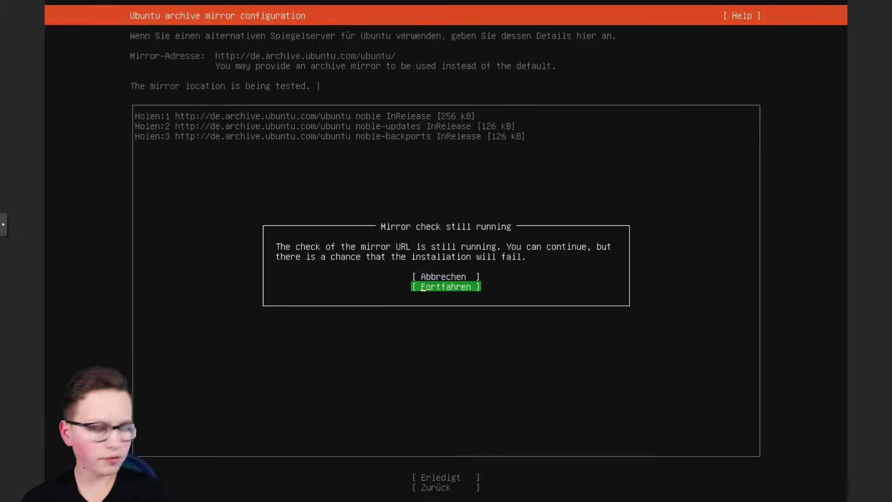
pyautogui.press('Return')
# Step: Use the whole 32 GB disk with LVM, accept the storage summary, and confirm erasing the disk
pyautogui.press('Tab')
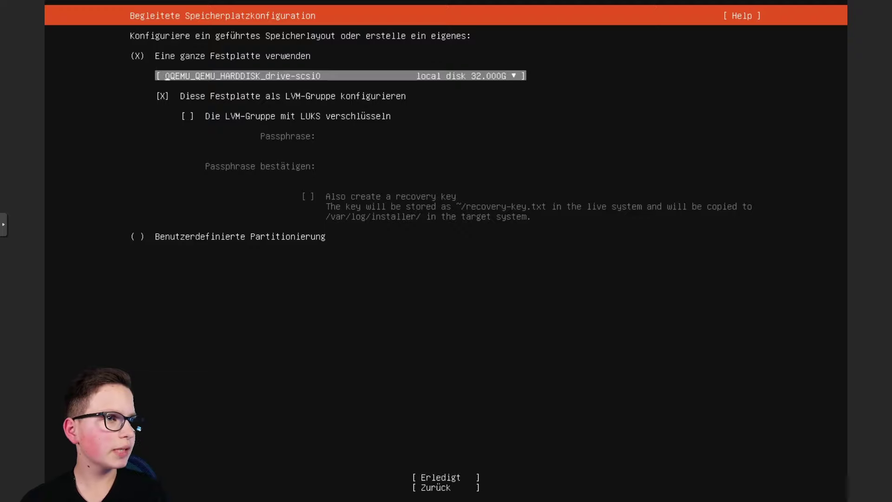
pyautogui.press('Tab')
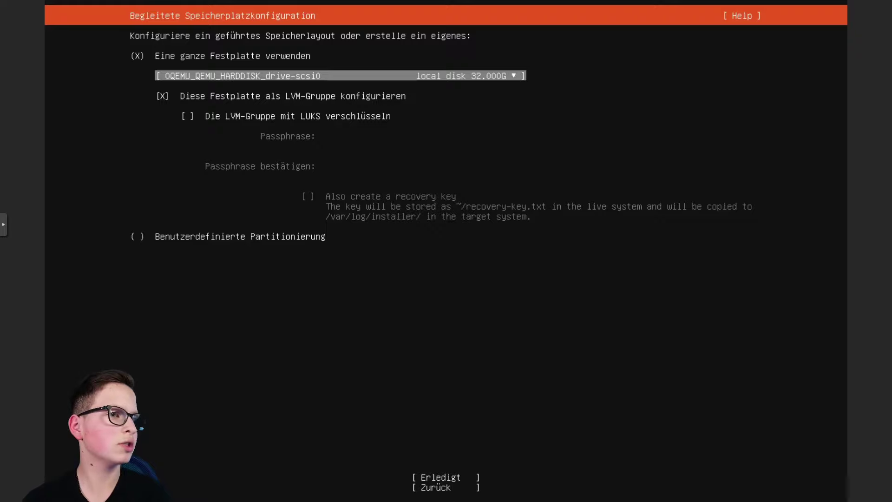
pyautogui.press('Tab')
pyautogui.press('Tab')
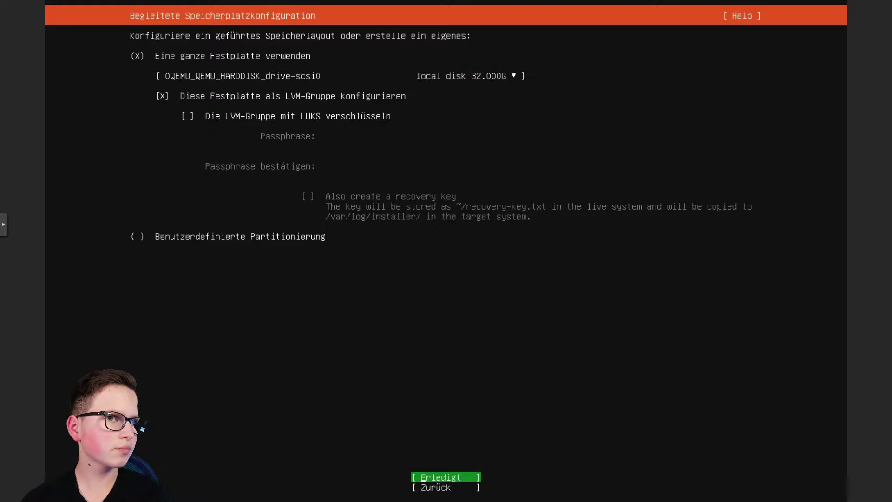
pyautogui.press('Return')
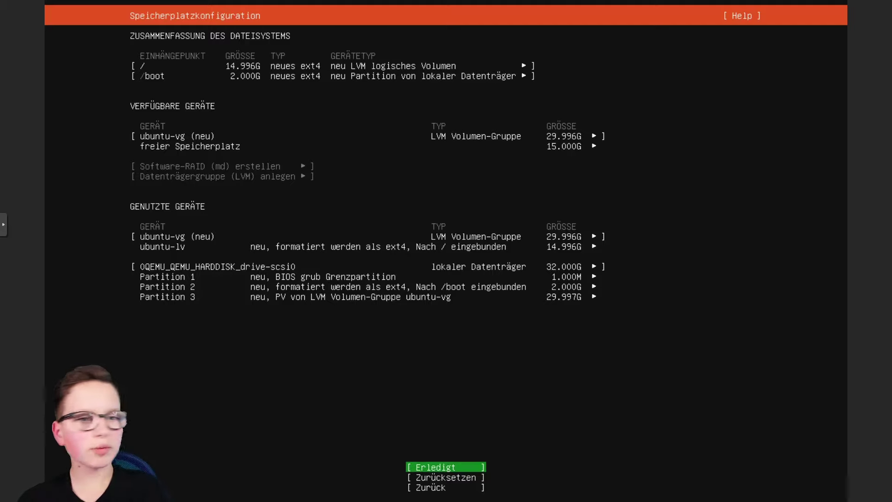
pyautogui.press('Return')
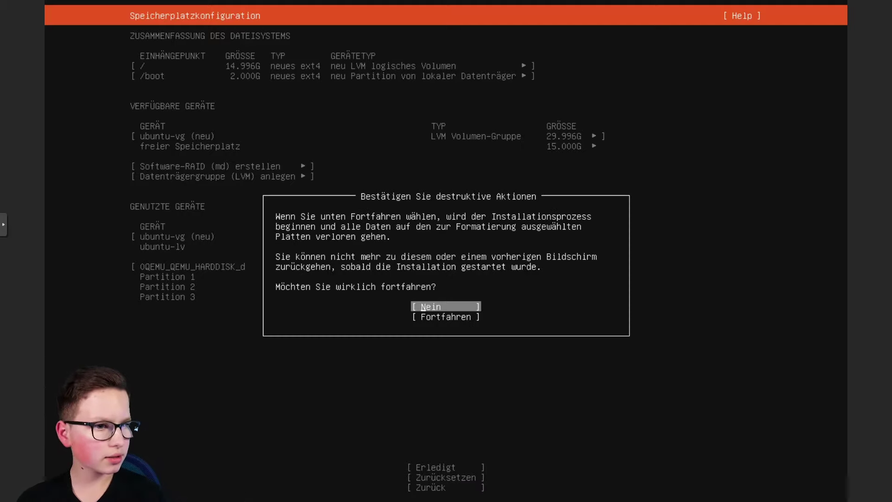
pyautogui.press('Tab')
pyautogui.press('Return')
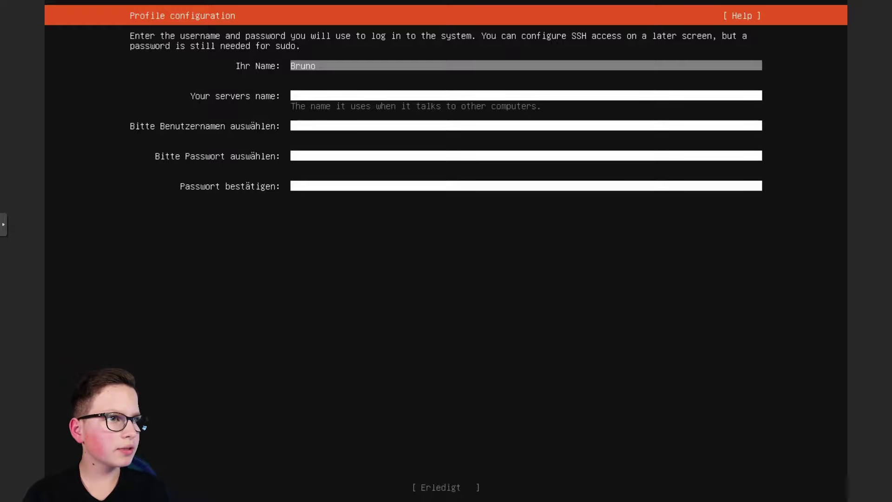
# Step: Fill in the profile with server name docker-pve, a username and the account password, then confirm
pyautogui.press('Tab')
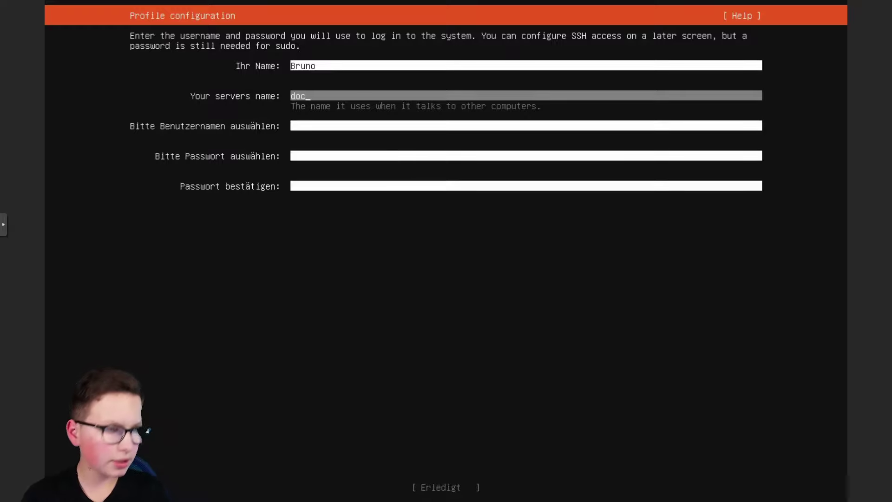
pyautogui.press('Tab')
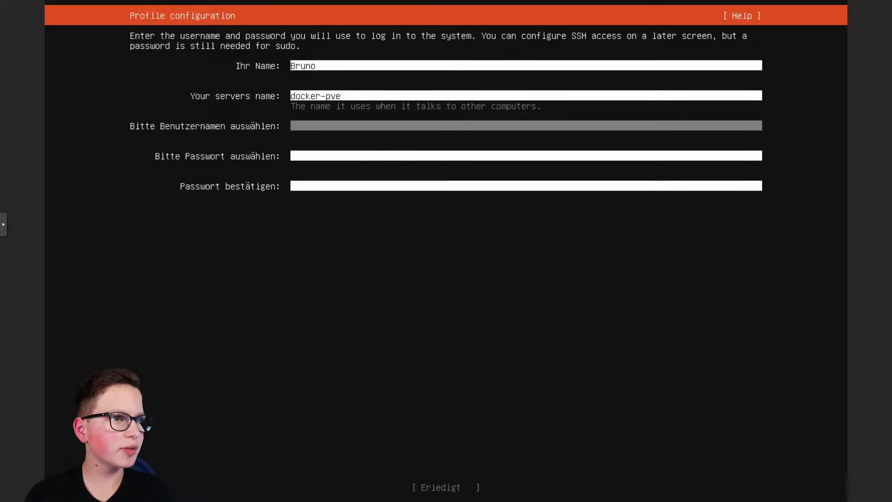
pyautogui.press('Tab')
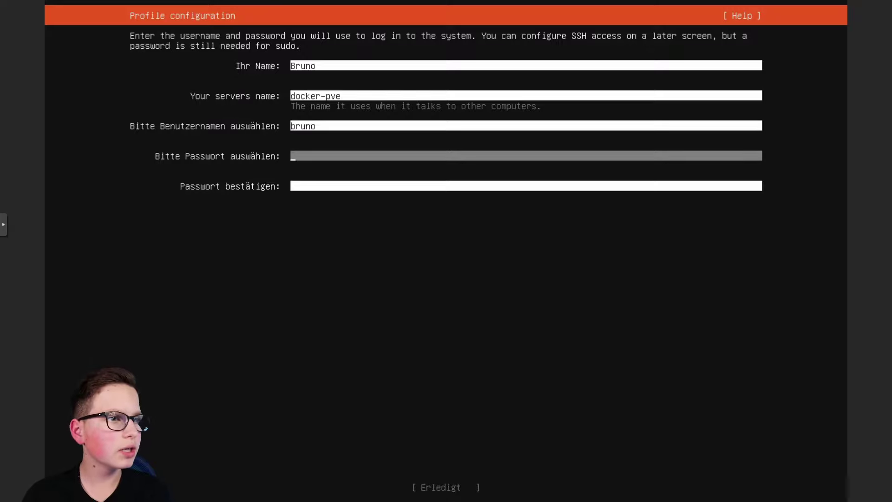
pyautogui.write('**')
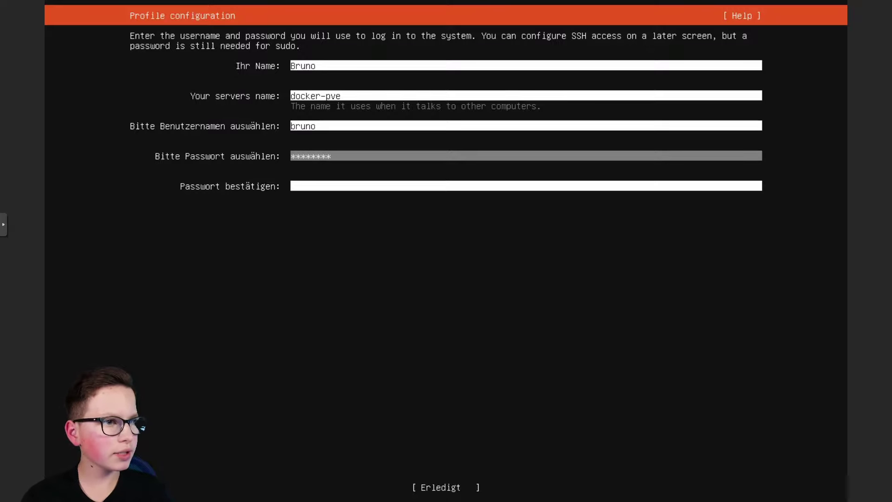
pyautogui.press('Tab')
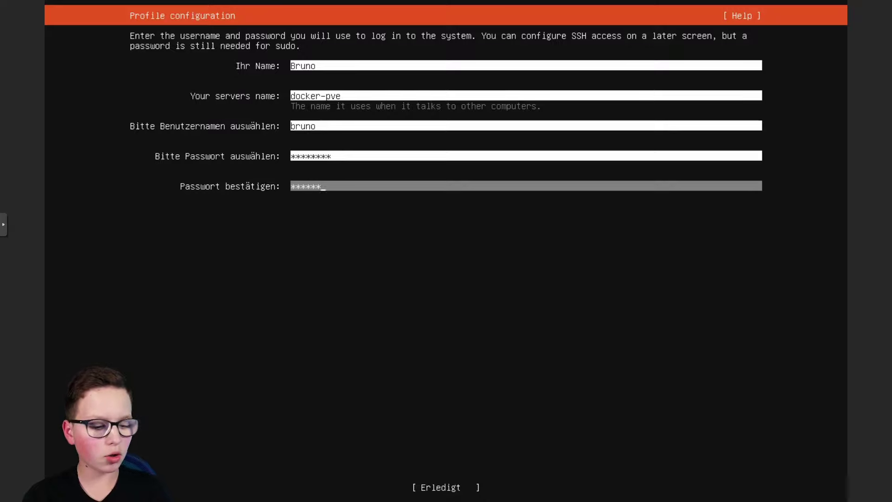
pyautogui.press('Tab')
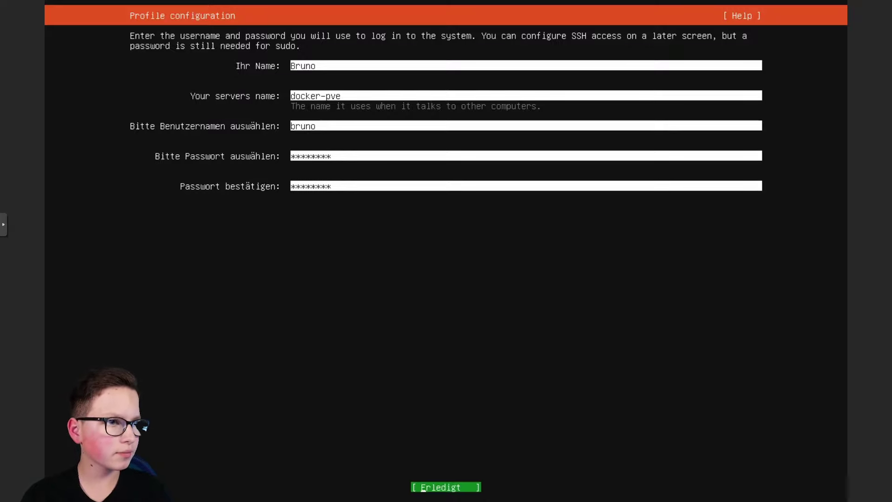
pyautogui.press('Return')
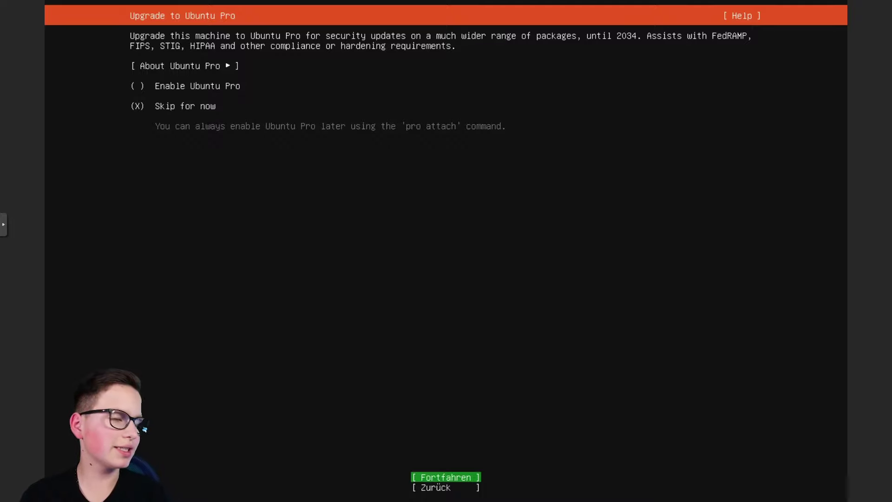
# Step: Skip Ubuntu Pro and enable installing the OpenSSH server
pyautogui.press('Return')
pyautogui.press('space')
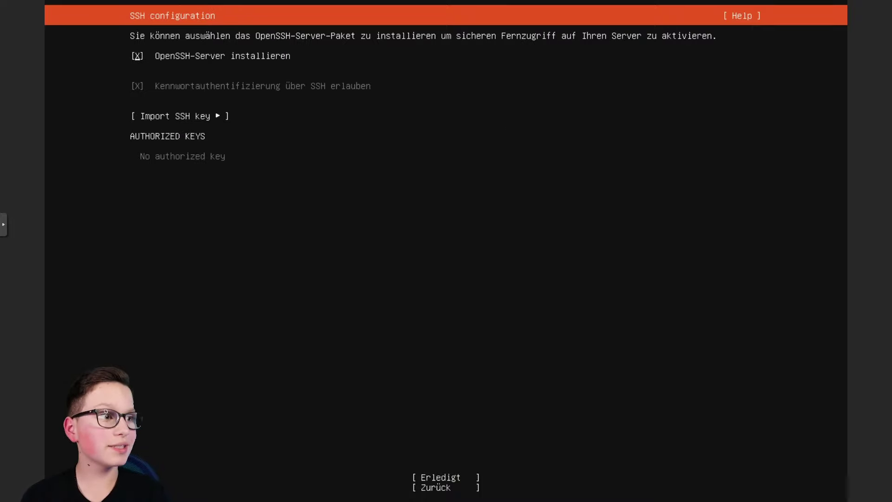
pyautogui.press('Tab')
pyautogui.press('Tab')
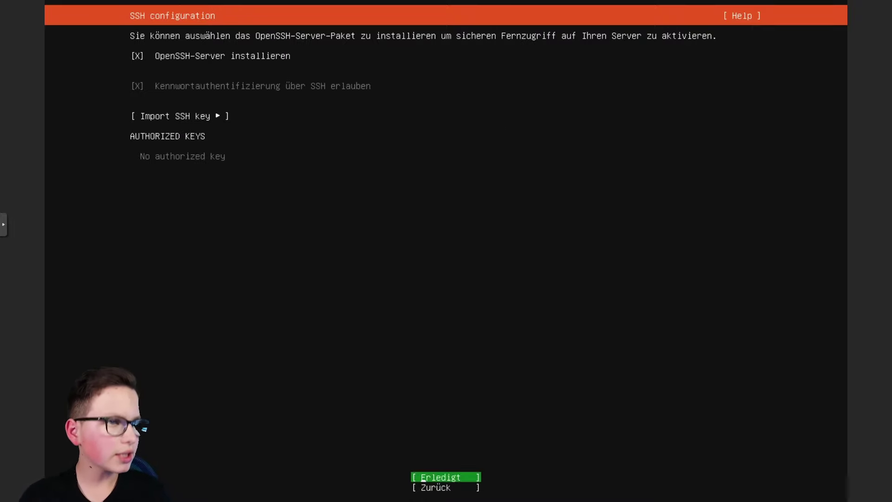
pyautogui.press('Return')
# Step: Leave the featured snaps unselected and start the base system installation
pyautogui.press('Down')
pyautogui.press('Down')
pyautogui.press('Down')
pyautogui.press('Down')
pyautogui.press('Down')
pyautogui.press('Down')
pyautogui.press('Down')
pyautogui.press('Down')
pyautogui.press('Down')
pyautogui.press('Down')
pyautogui.press('Down')
pyautogui.press('Down')
pyautogui.press('Down')
pyautogui.press('Down')
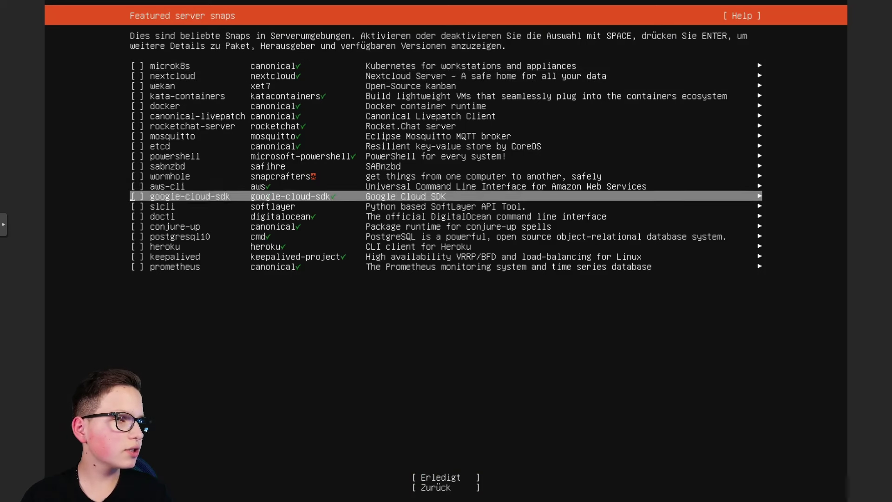
pyautogui.press('Down')
pyautogui.press('Down')
pyautogui.press('Up')
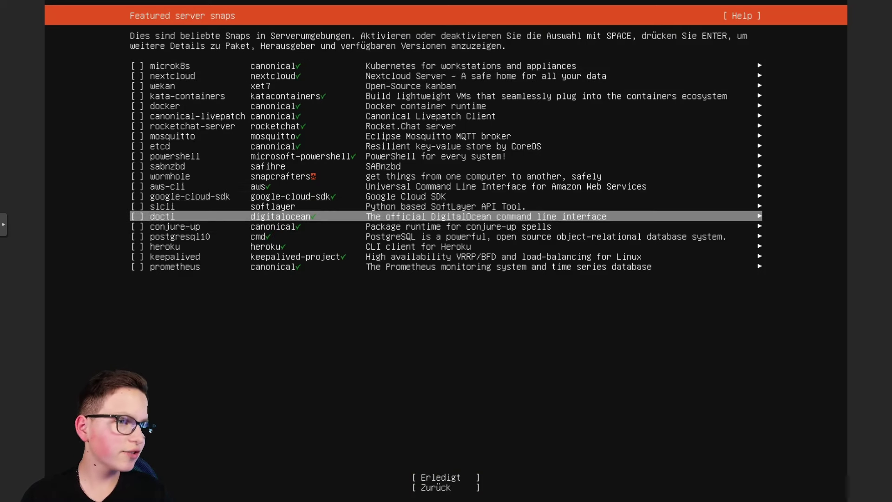
pyautogui.press('Down')
pyautogui.press('Down')
pyautogui.press('Down')
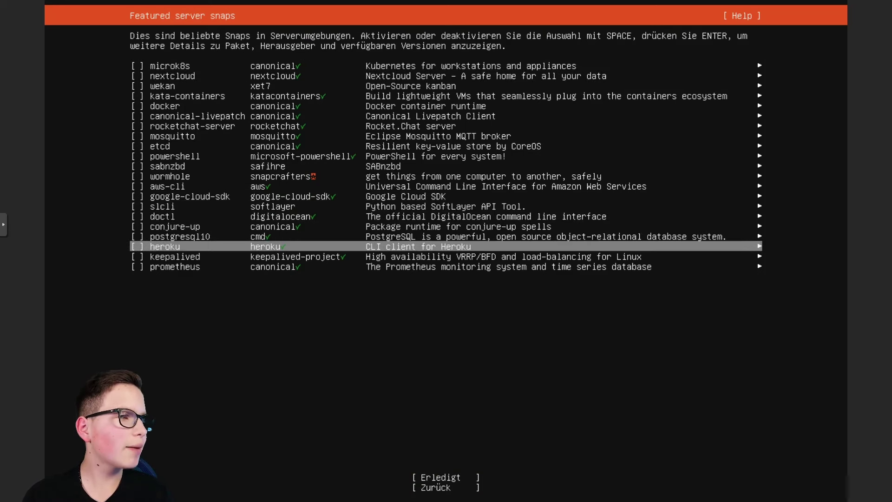
pyautogui.press('Down')
pyautogui.press('Down')
pyautogui.press('Down')
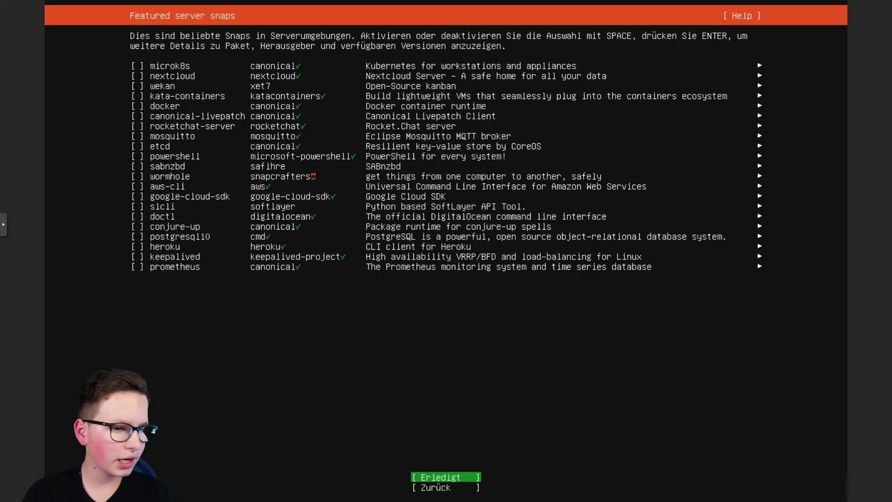
pyautogui.press('Return')
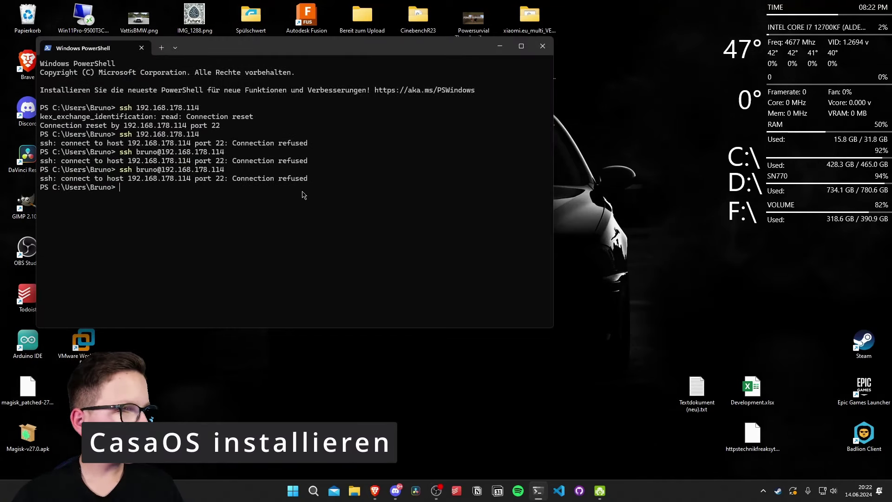
# Step: SSH into the Pi at 192.168.178.153, accept its host key with yes, and log in with the password
pyautogui.write('h ')
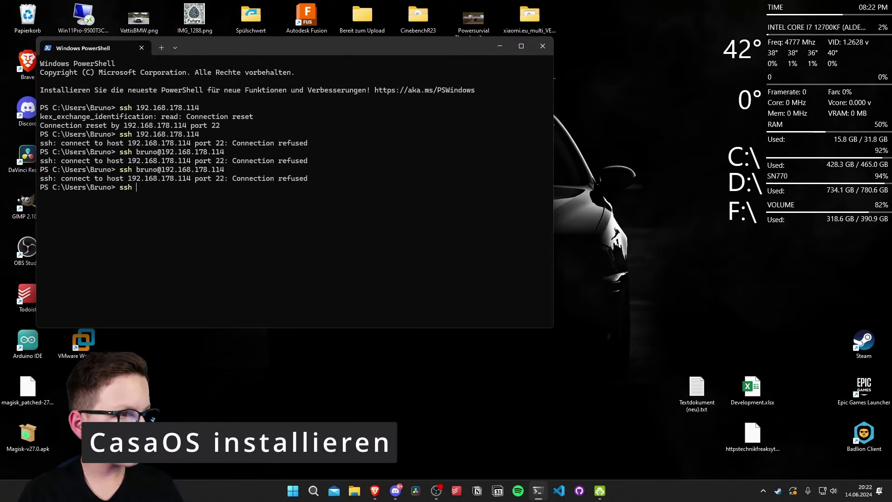
pyautogui.write('bruno@192.1')
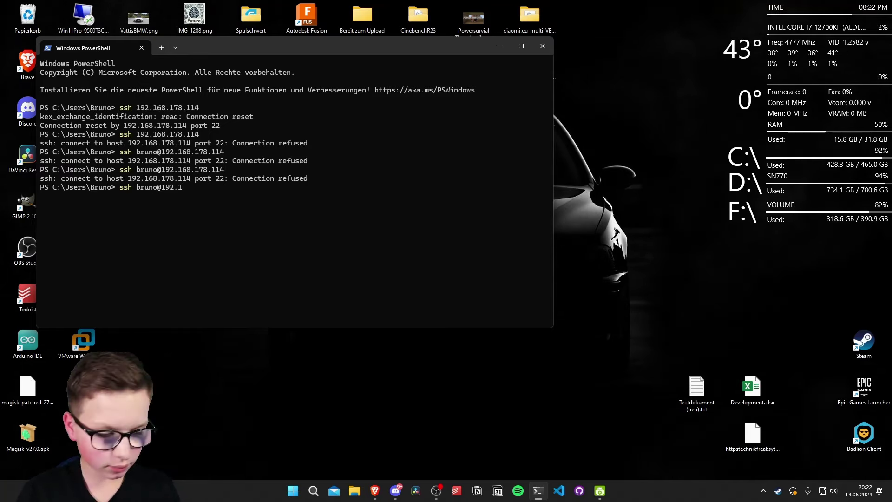
pyautogui.write('68.178.153')
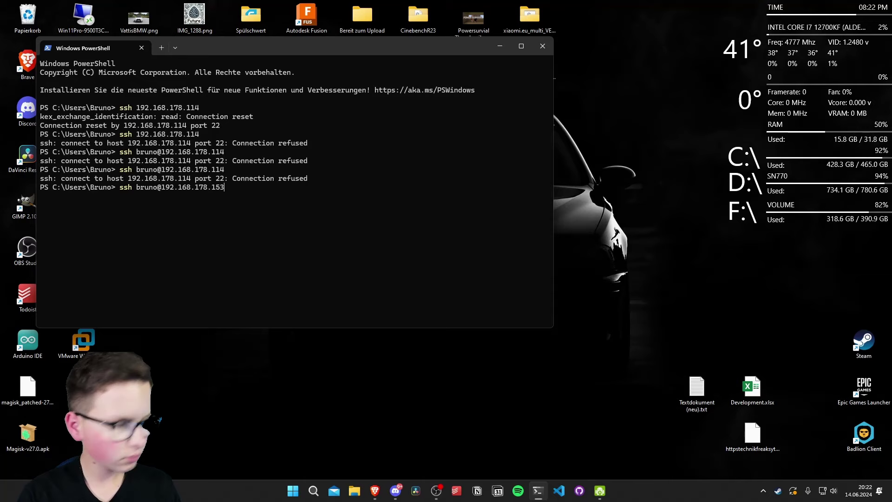
pyautogui.press('Return')
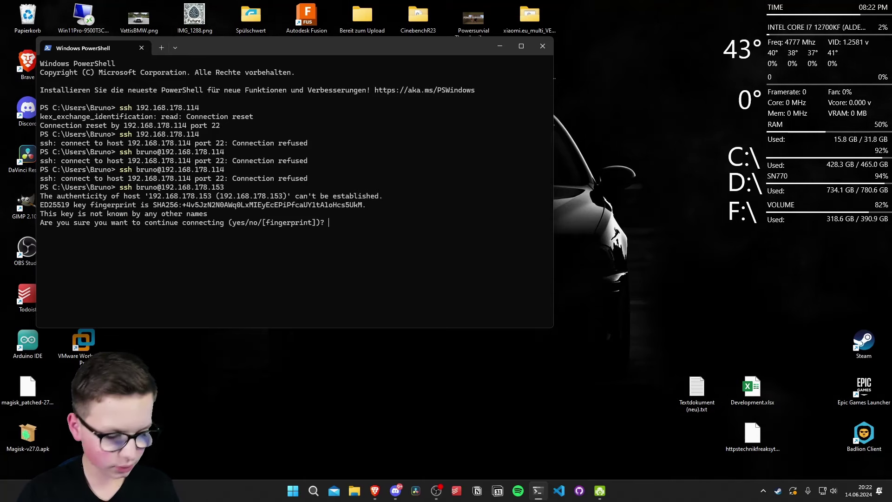
pyautogui.write('yes')
pyautogui.press('Return')
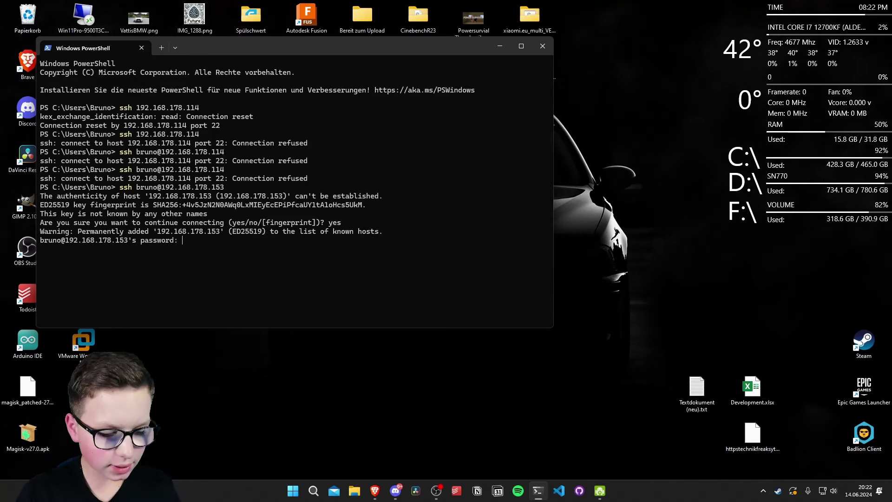
pyautogui.press('Return')
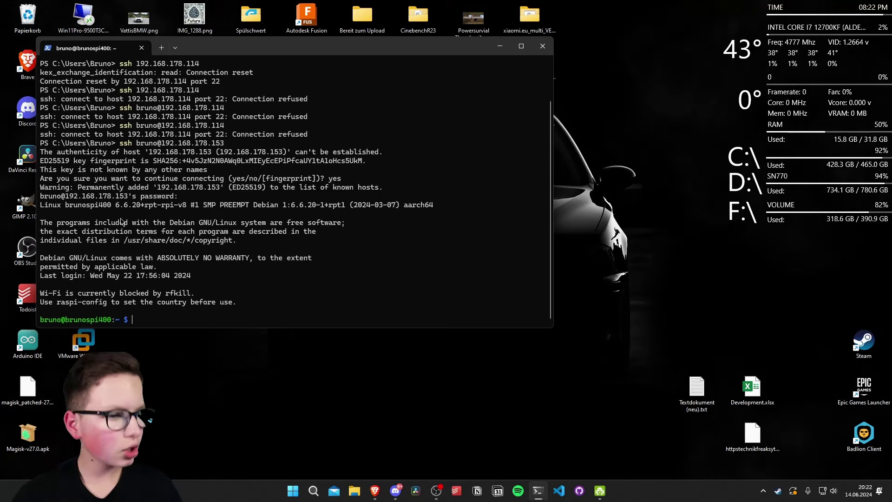
pyautogui.click(375, 490)
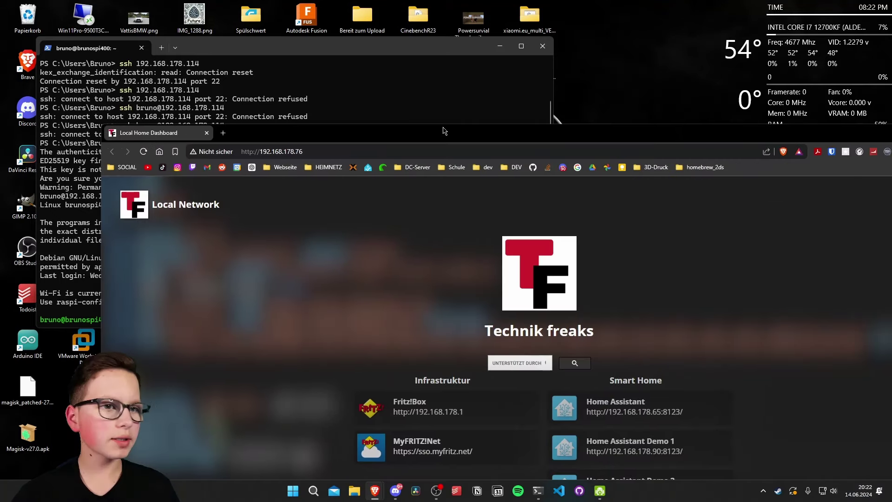
# Step: Search Google for 'casa os', open casaos.io and copy its curl install command
pyautogui.doubleClick(443, 130)
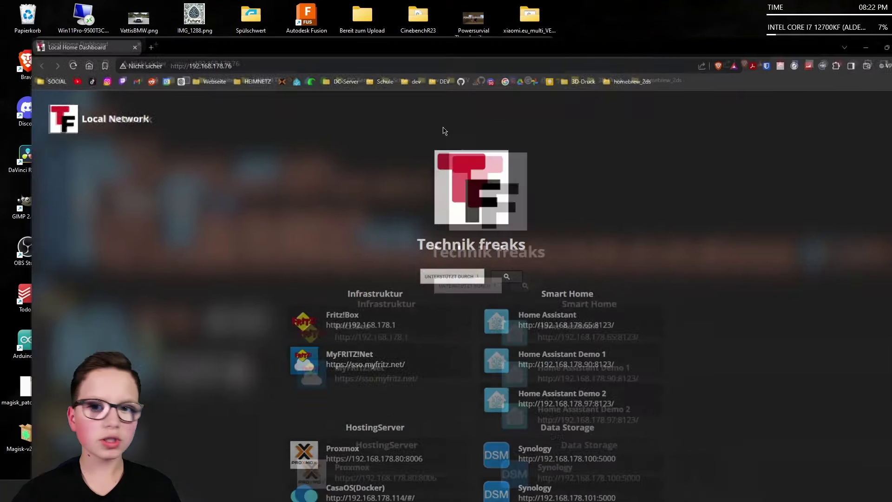
pyautogui.click(471, 28)
pyautogui.write('casa ')
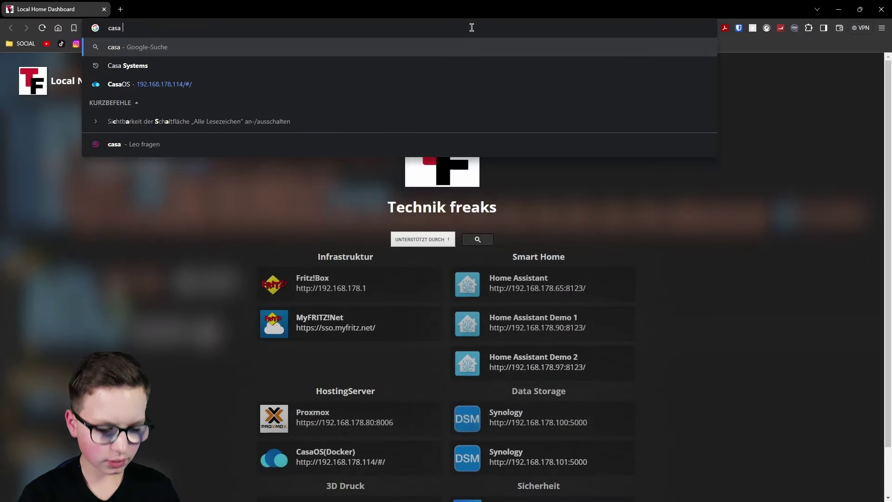
pyautogui.write('os')
pyautogui.press('Return')
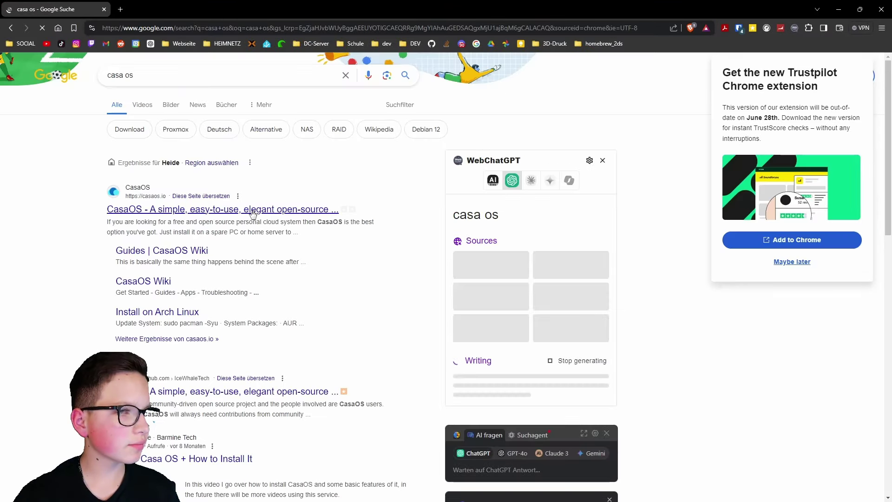
pyautogui.click(254, 210)
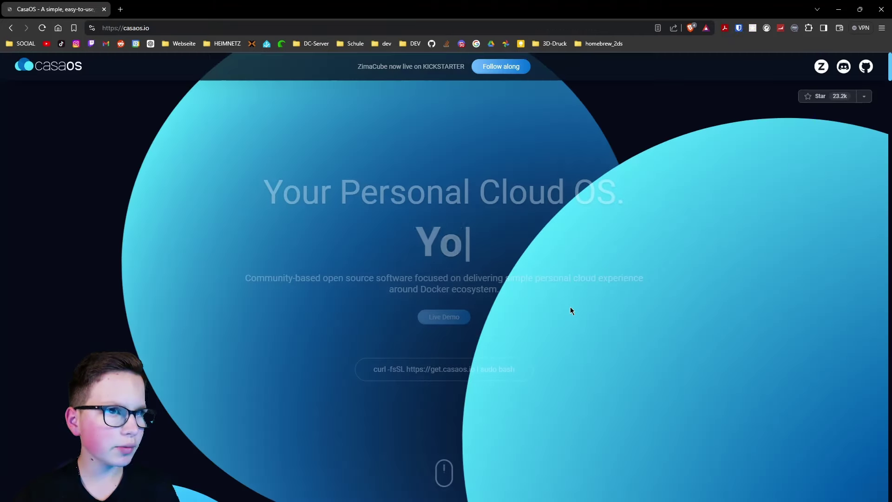
pyautogui.click(511, 371)
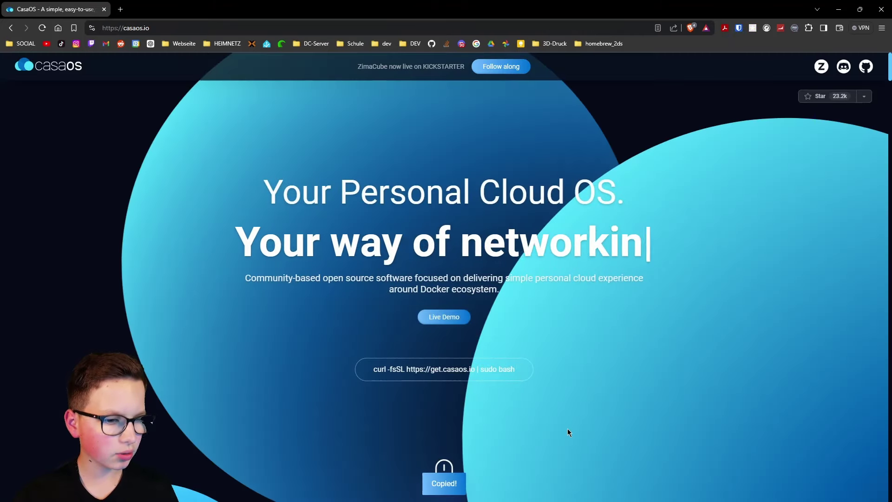
pyautogui.hotkey('alt', 'Tab')
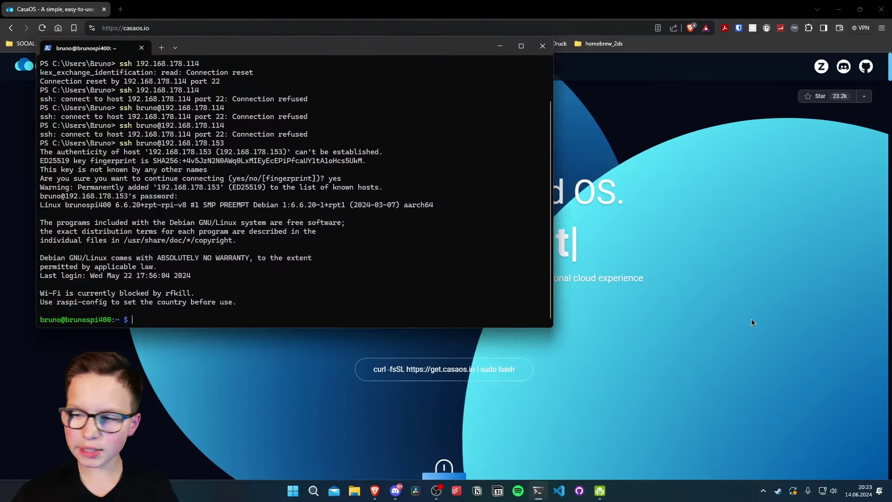
pyautogui.hotkey('ctrl', 'v')
pyautogui.press('Return')
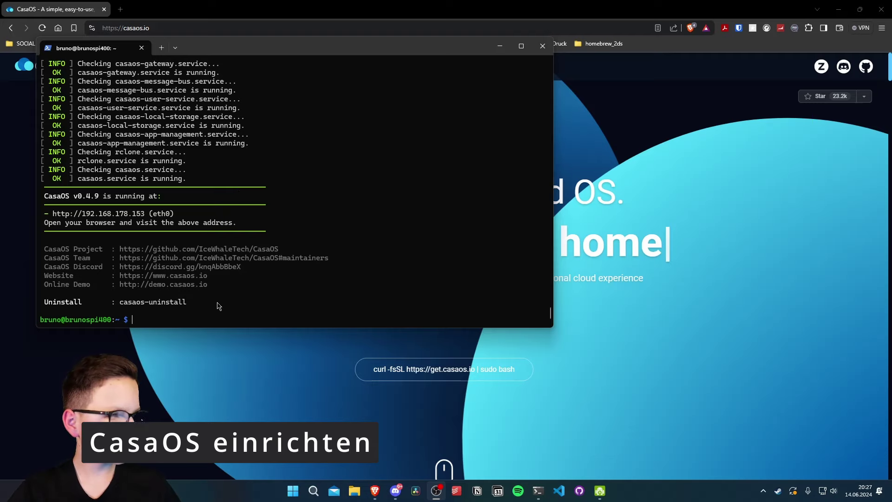
pyautogui.moveTo(218, 306); pyautogui.dragTo(542, 307)
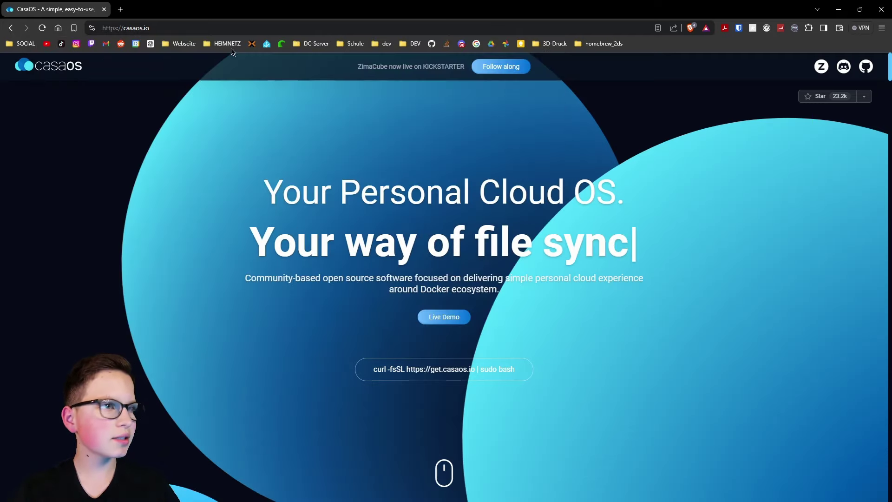
# Step: Open CasaOS at 192.168.178.153, create the user account with its password, and accept the blog newsfeed
pyautogui.click(173, 22)
pyautogui.write('192.')
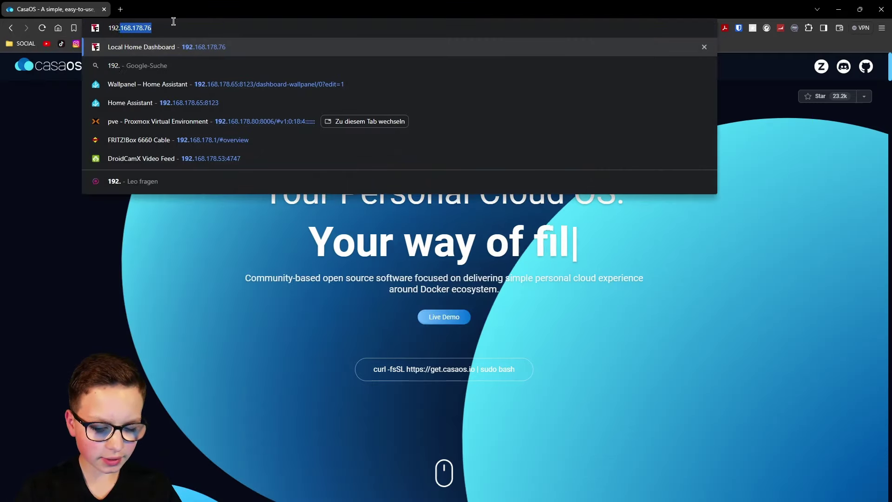
pyautogui.write('16')
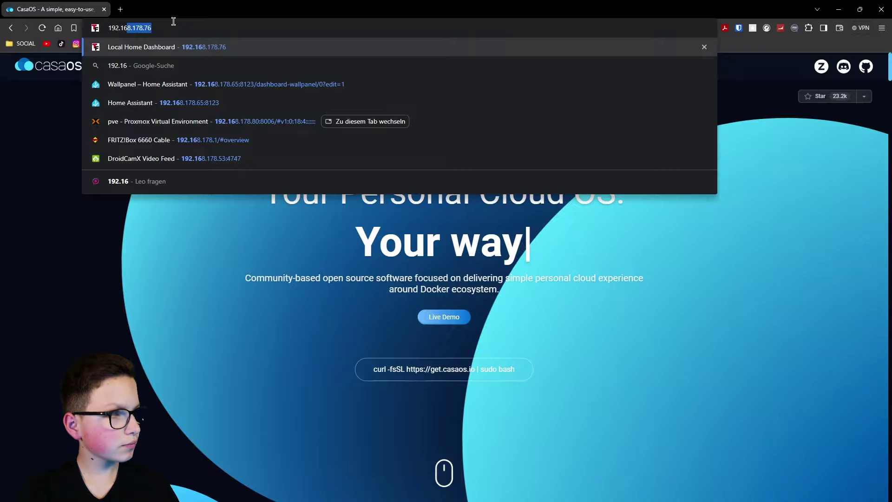
pyautogui.write('8.178.15')
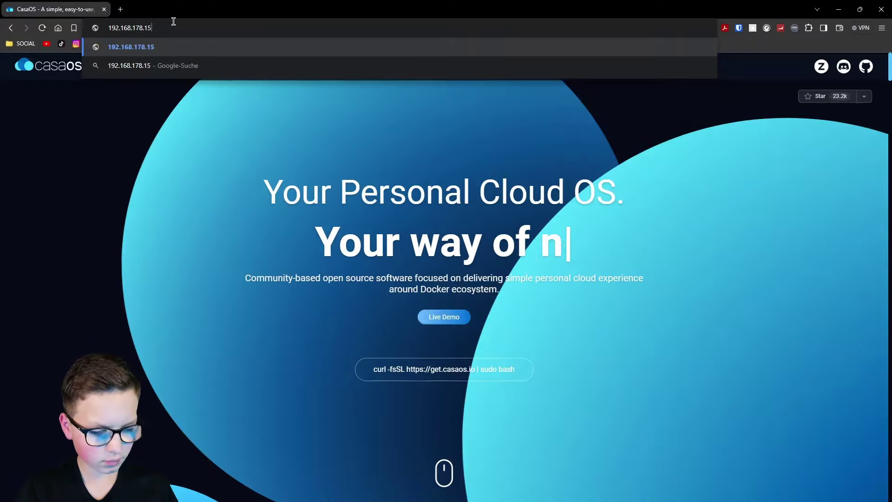
pyautogui.write('3')
pyautogui.press('Return')
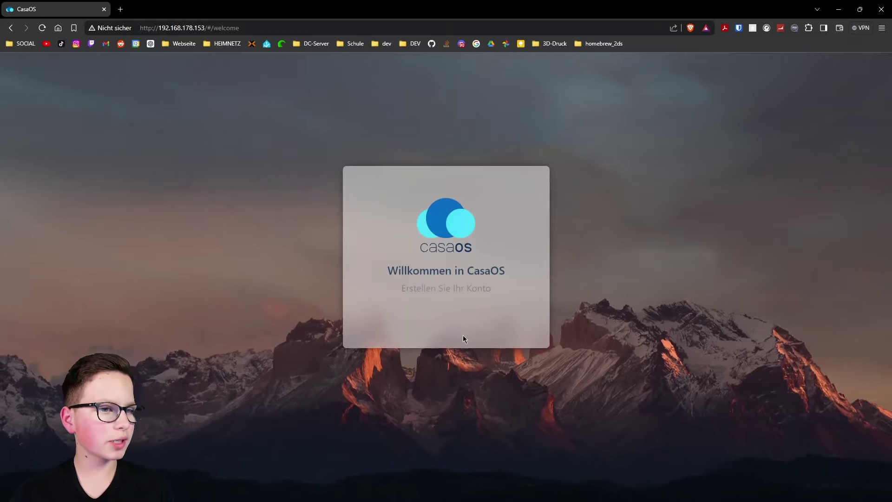
pyautogui.click(434, 311)
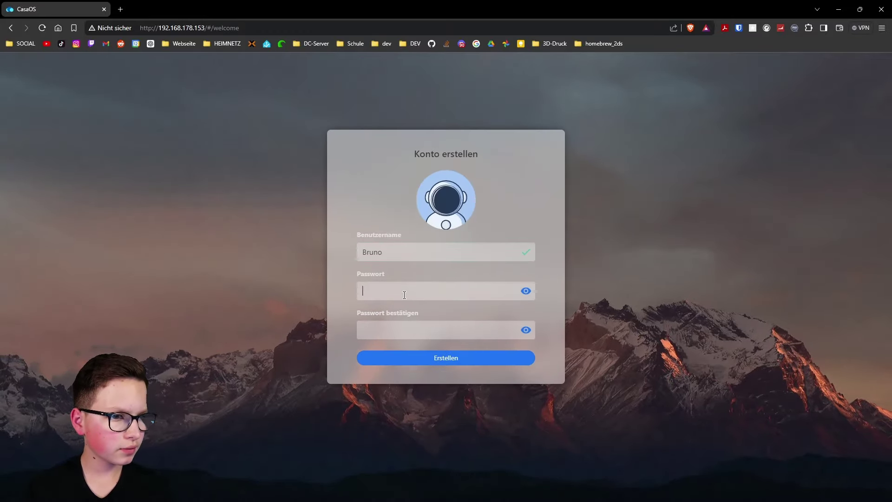
pyautogui.write('********')
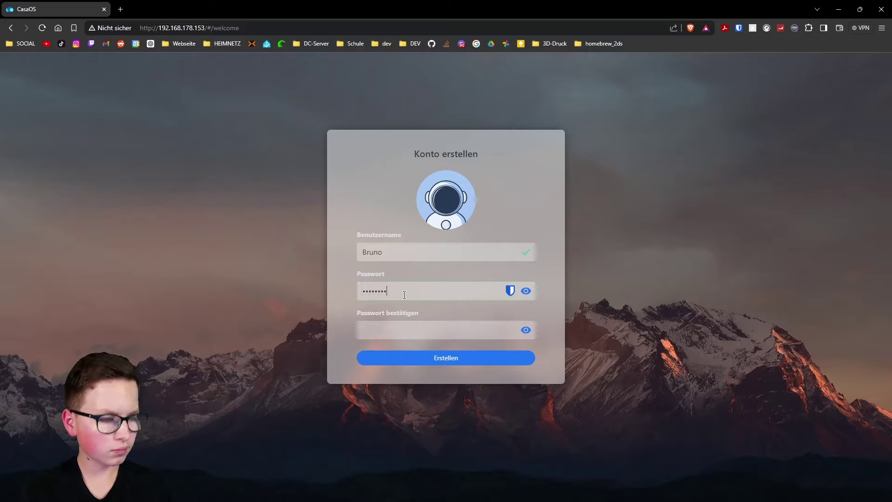
pyautogui.write('****')
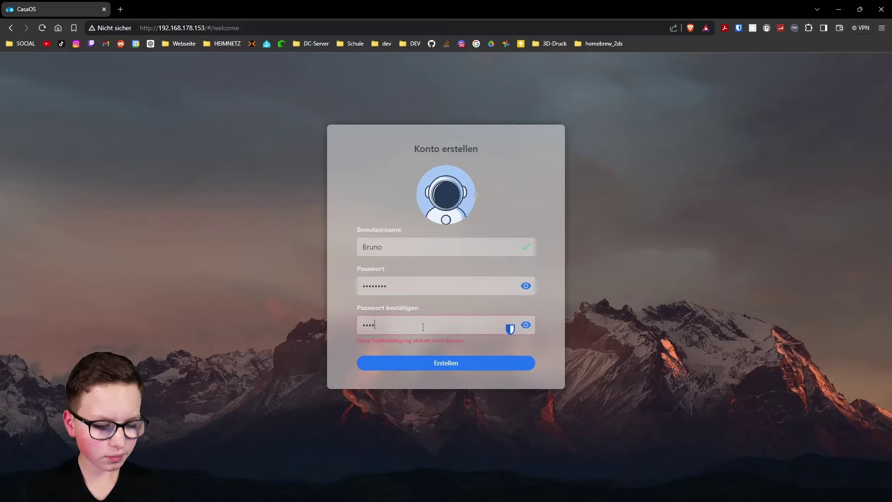
pyautogui.write('****')
pyautogui.press('Return')
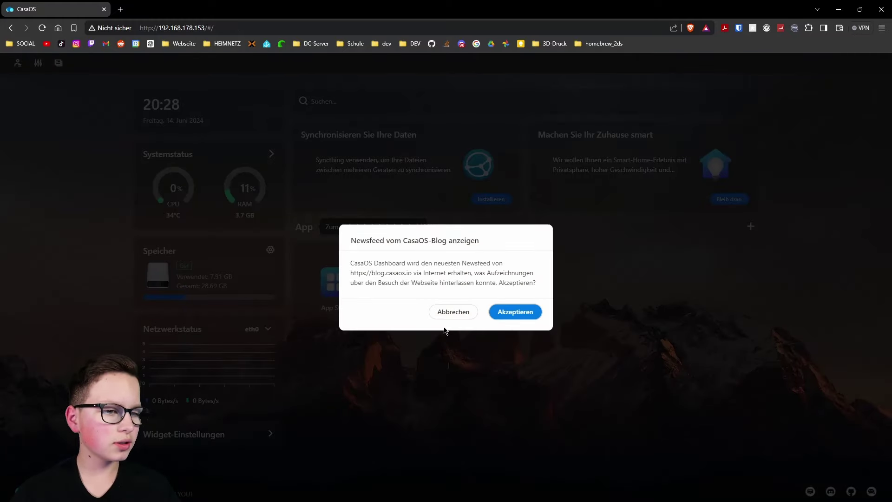
pyautogui.click(514, 312)
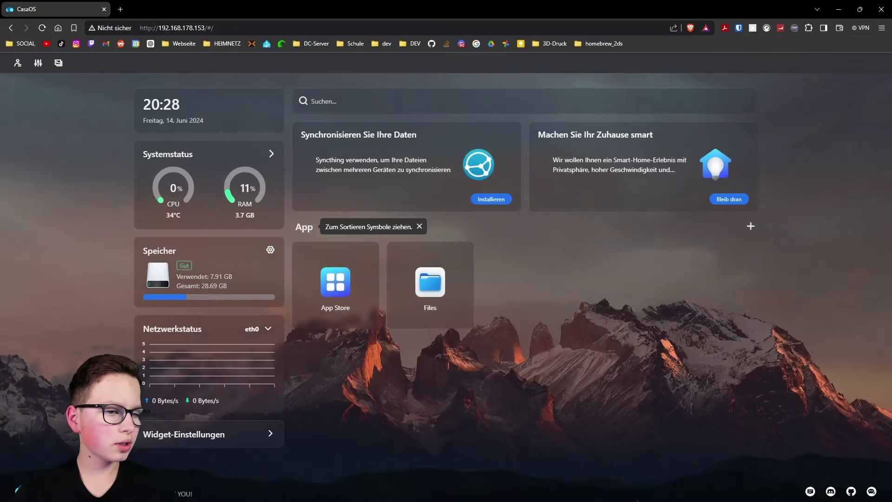
# Step: Turn off recommended apps and the search bar, and set Google as the dashboard search engine
pyautogui.click(38, 63)
pyautogui.click(176, 243)
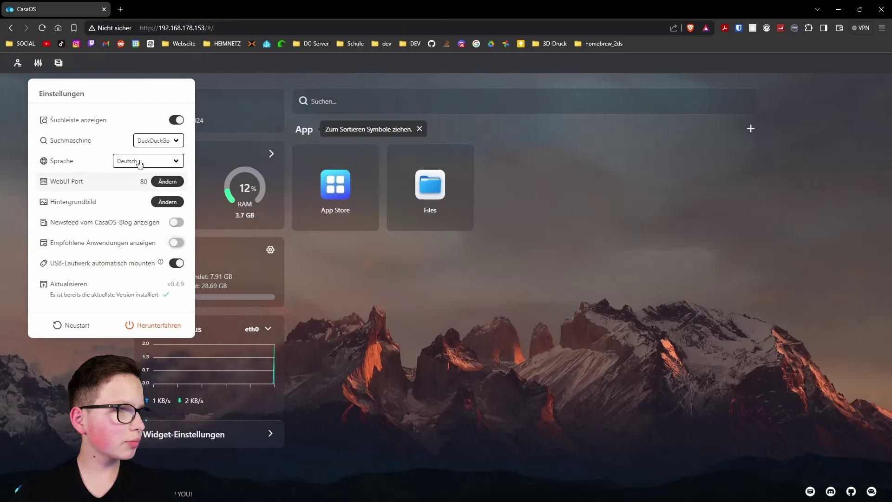
pyautogui.click(161, 140)
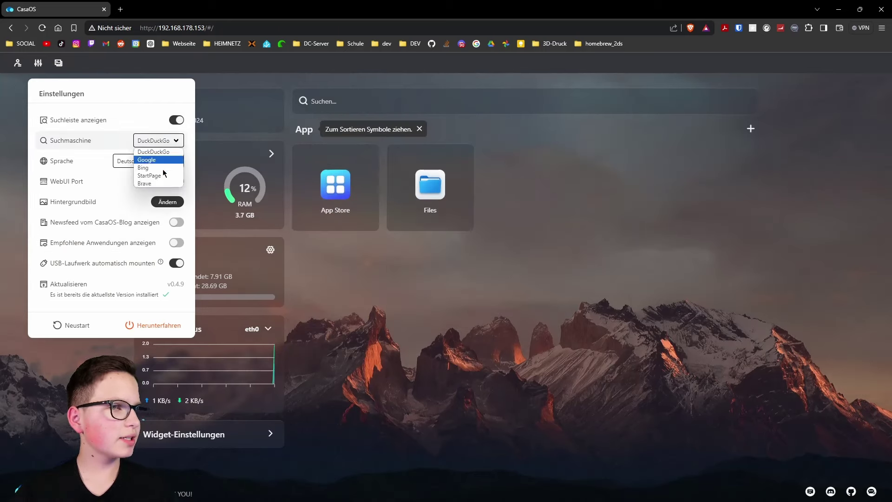
pyautogui.click(156, 159)
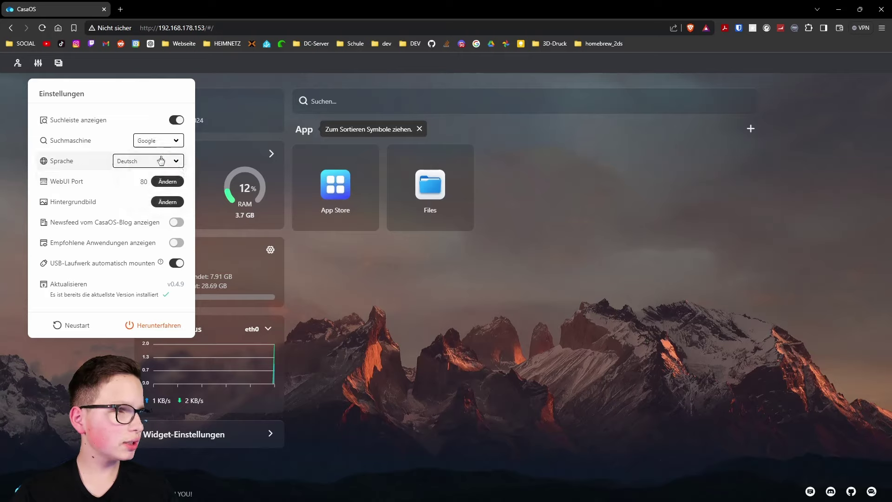
pyautogui.click(176, 120)
pyautogui.click(525, 183)
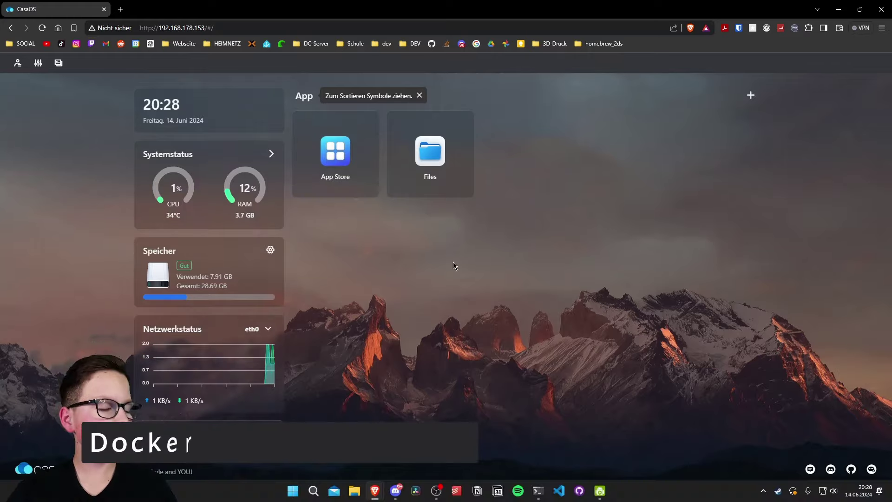
# Step: Find Home Assistant in the App Store and install it
pyautogui.click(345, 156)
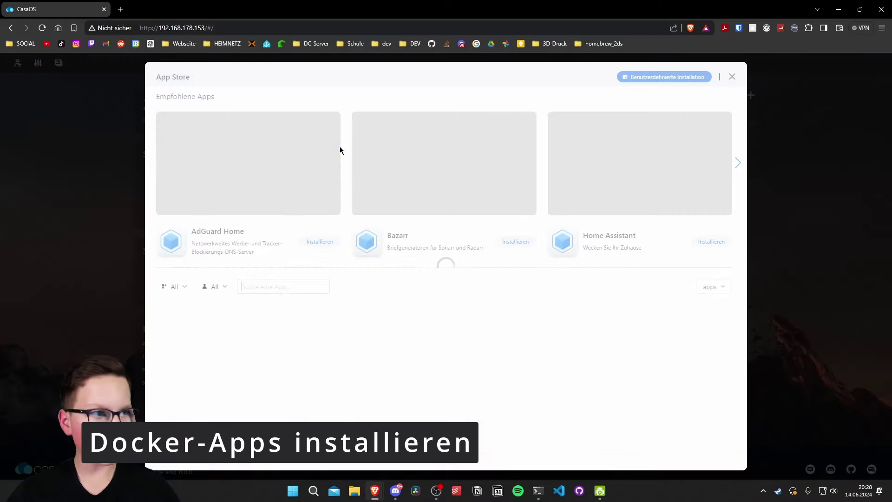
pyautogui.scroll(-3, 447, 336)
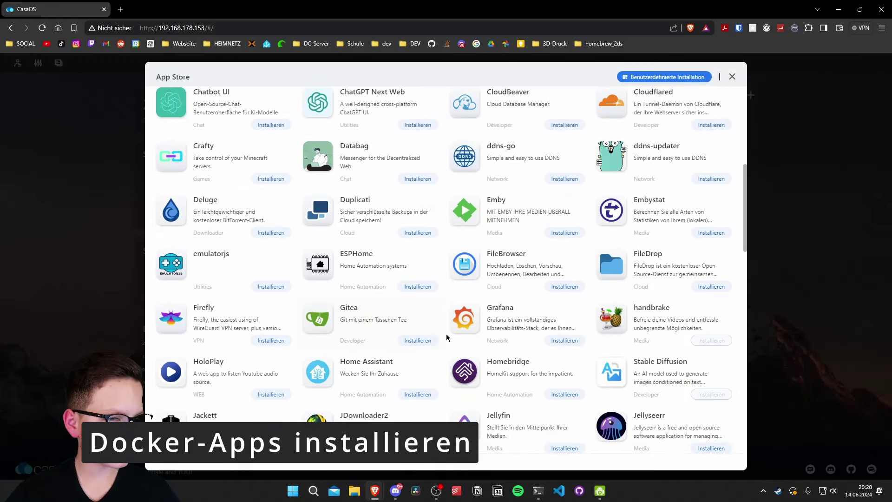
pyautogui.click(329, 370)
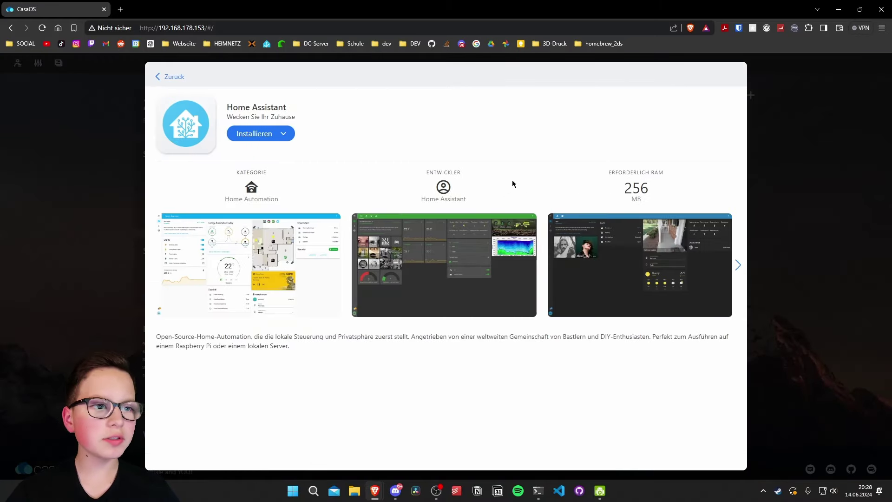
pyautogui.click(260, 135)
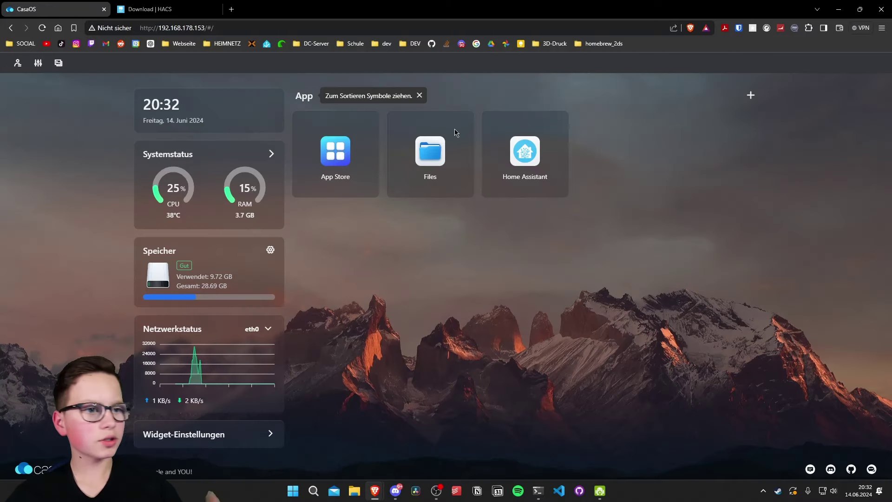
# Step: Open Home Assistant and create the new user account with a name and password
pyautogui.moveTo(525, 151)
pyautogui.mouseDown()
pyautogui.moveTo(327, 160)
pyautogui.moveTo(522, 160)
pyautogui.mouseUp()
pyautogui.click(522, 160)
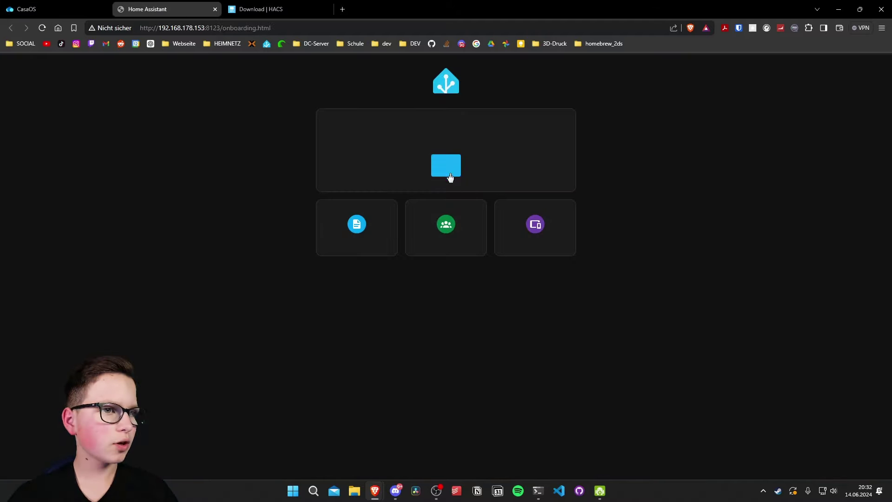
pyautogui.click(484, 181)
pyautogui.click(483, 187)
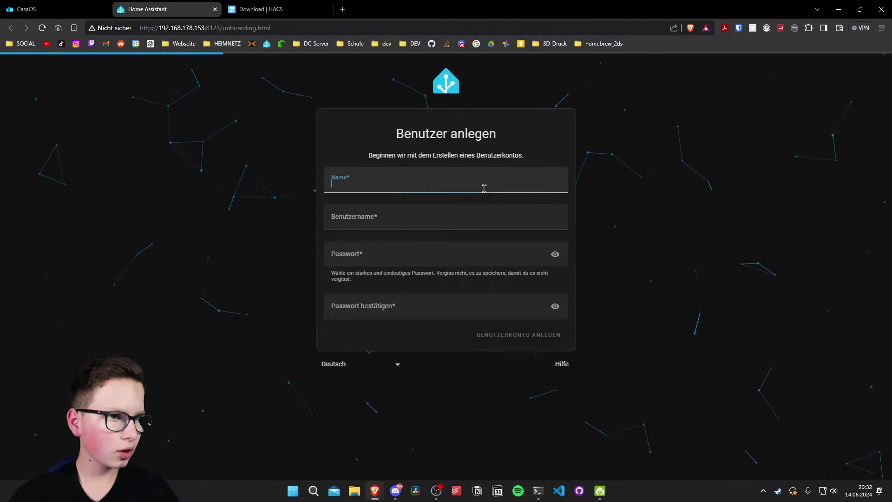
pyautogui.write('Bruno')
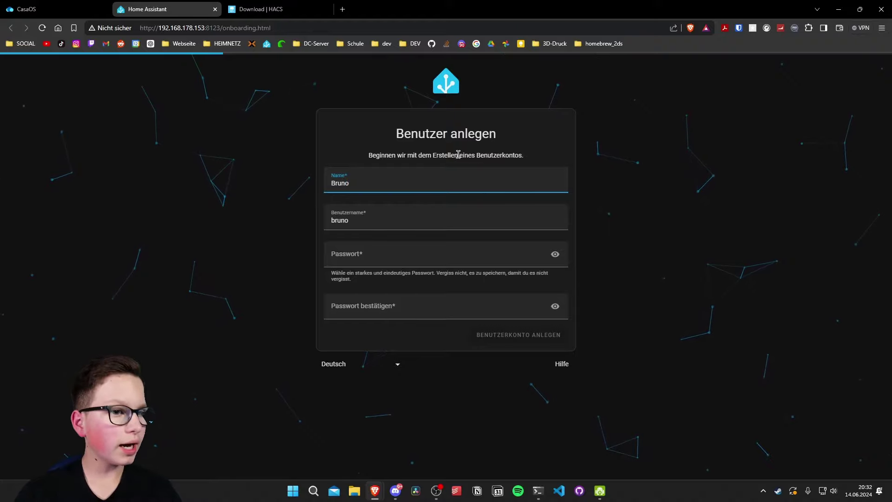
pyautogui.click(447, 247)
pyautogui.write('*******')
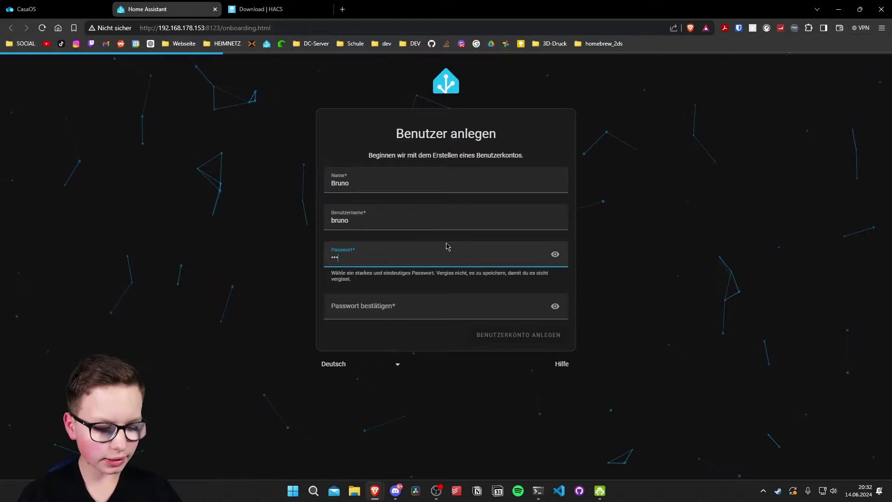
pyautogui.write('**')
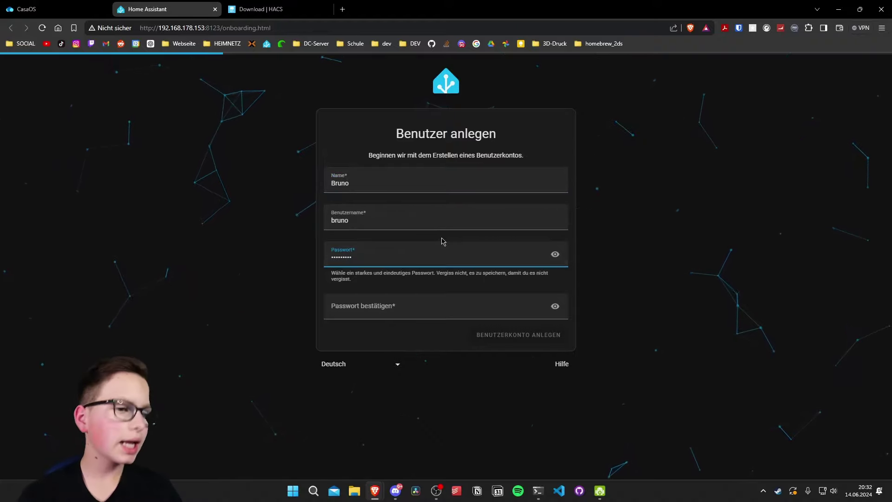
pyautogui.click(395, 303)
pyautogui.write('*********')
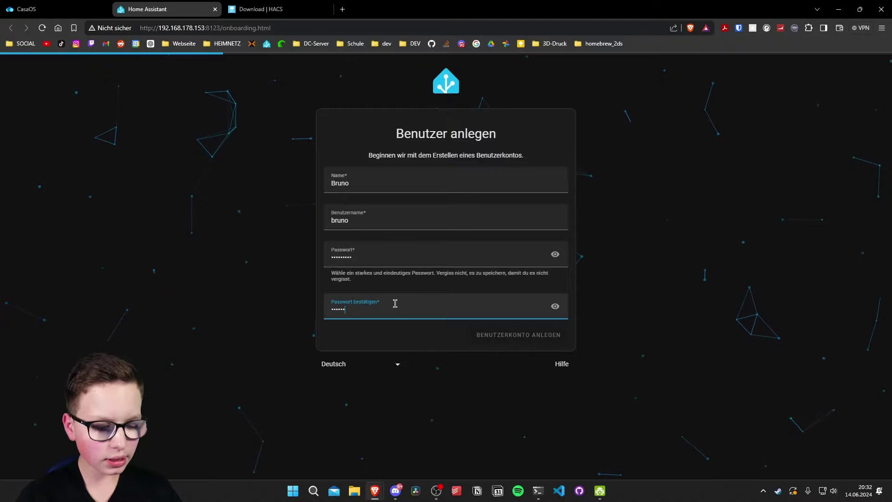
pyautogui.press('Return')
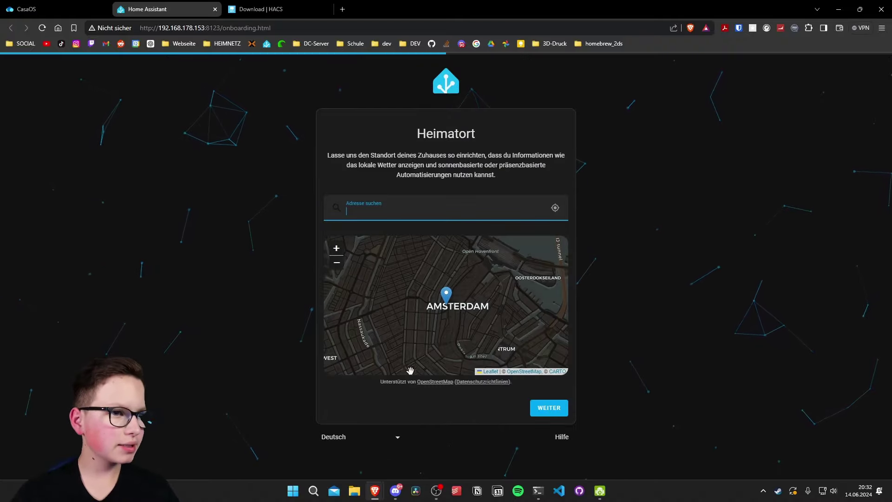
# Step: Keep the home location, set the country to Deutschland, finish onboarding and open Einstellungen
pyautogui.click(546, 407)
pyautogui.click(488, 166)
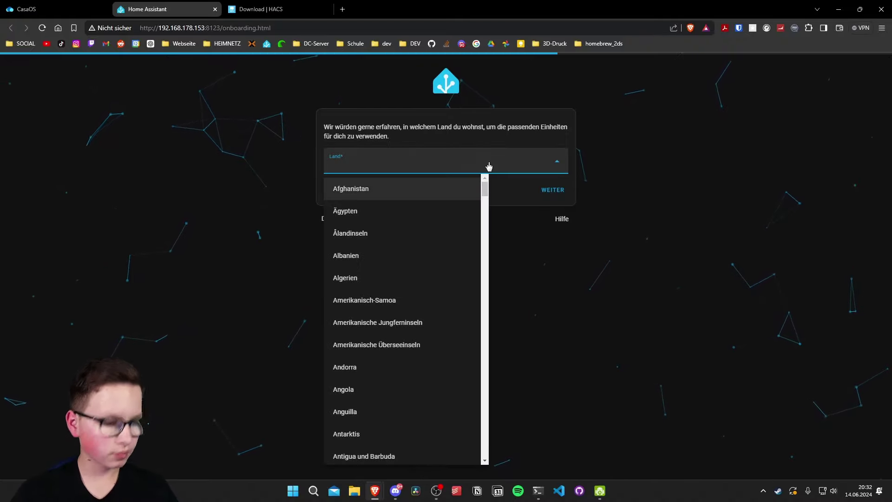
pyautogui.write('de')
pyautogui.click(420, 339)
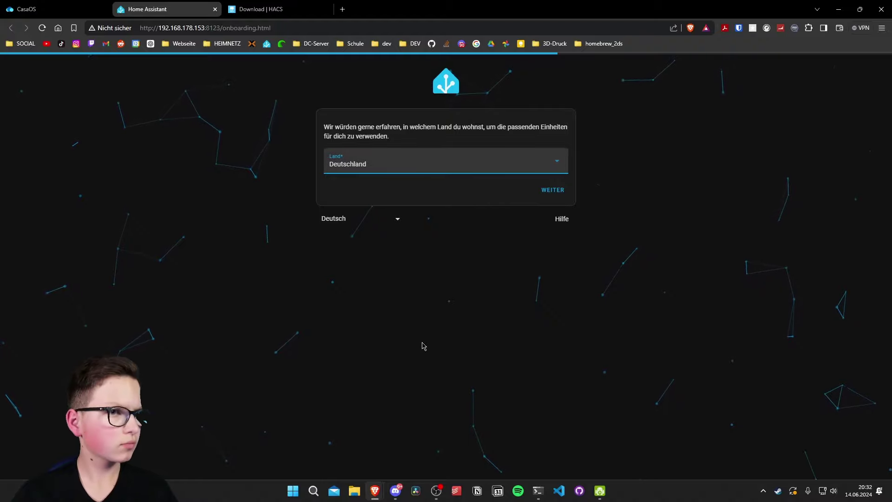
pyautogui.click(550, 195)
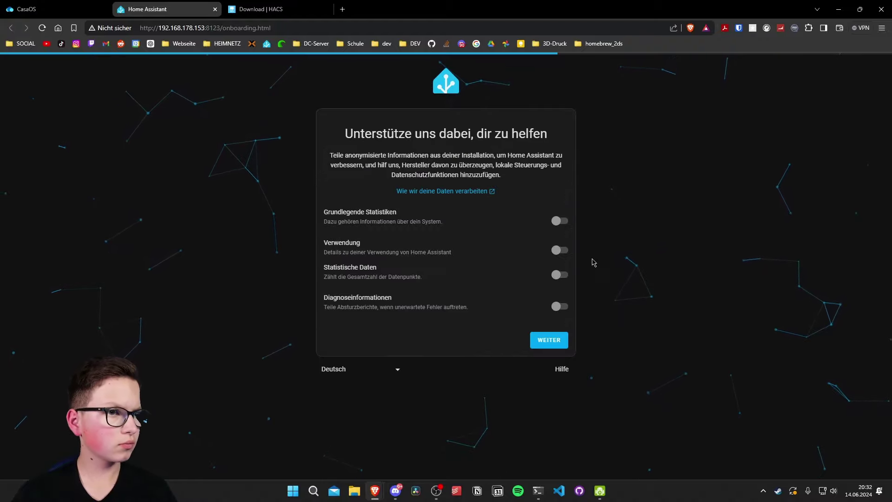
pyautogui.click(548, 340)
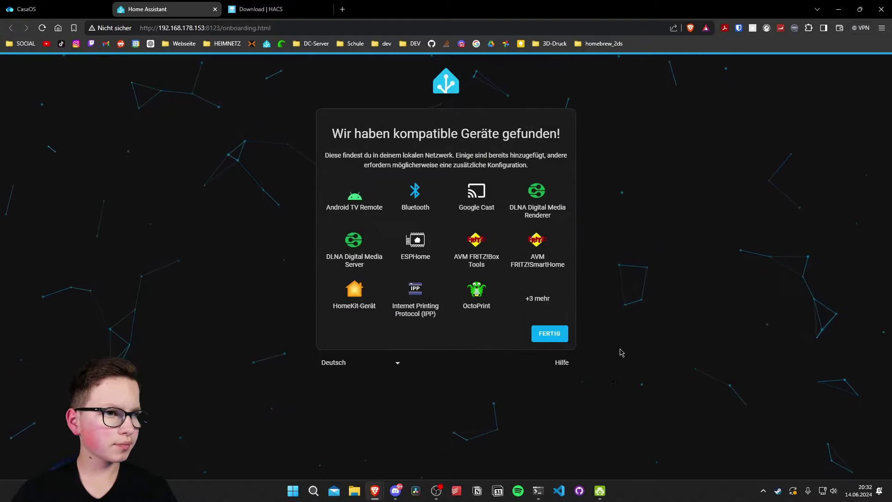
pyautogui.click(550, 334)
pyautogui.click(46, 405)
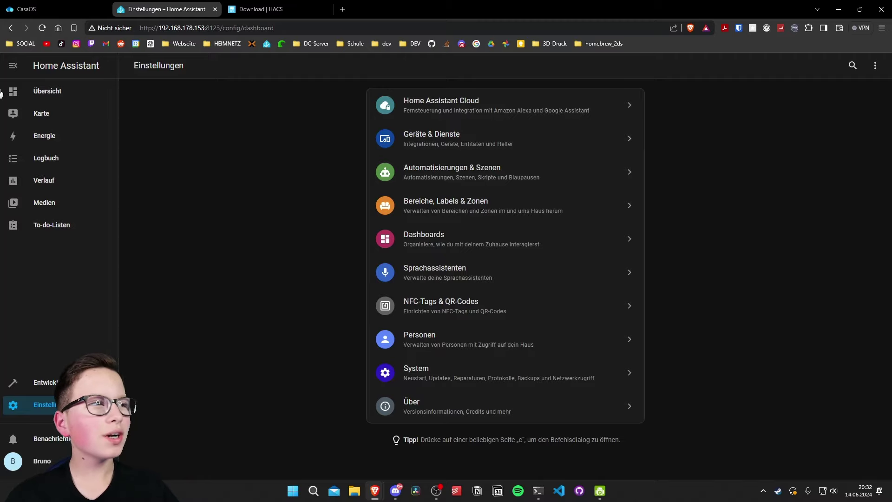
# Step: Review the HACS Container steps, selecting the docker exec and wget commands, then return to CasaOS
pyautogui.click(28, 9)
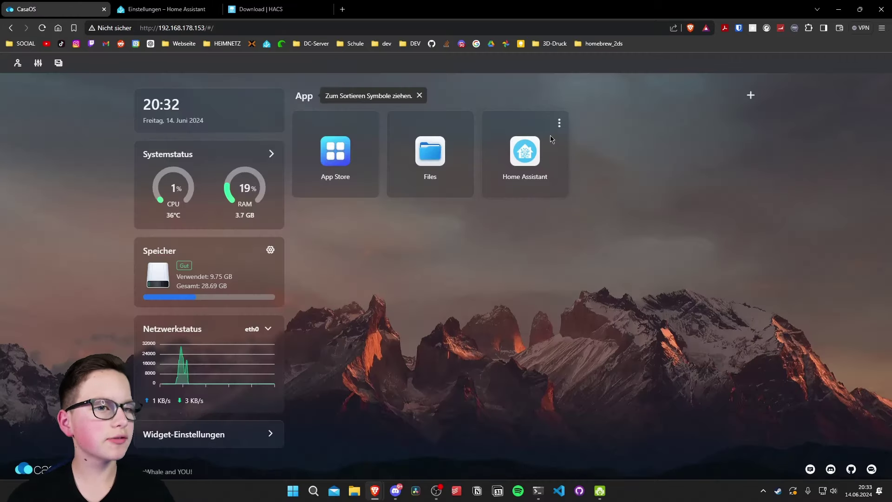
pyautogui.click(255, 14)
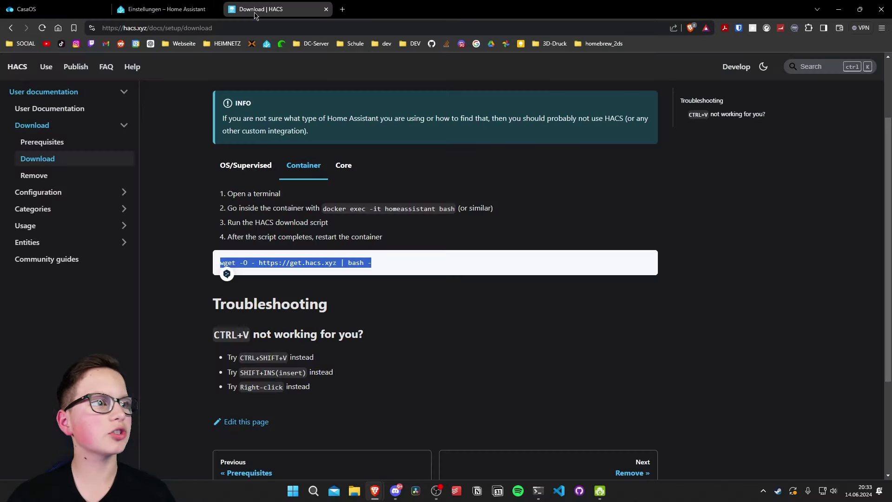
pyautogui.click(247, 205)
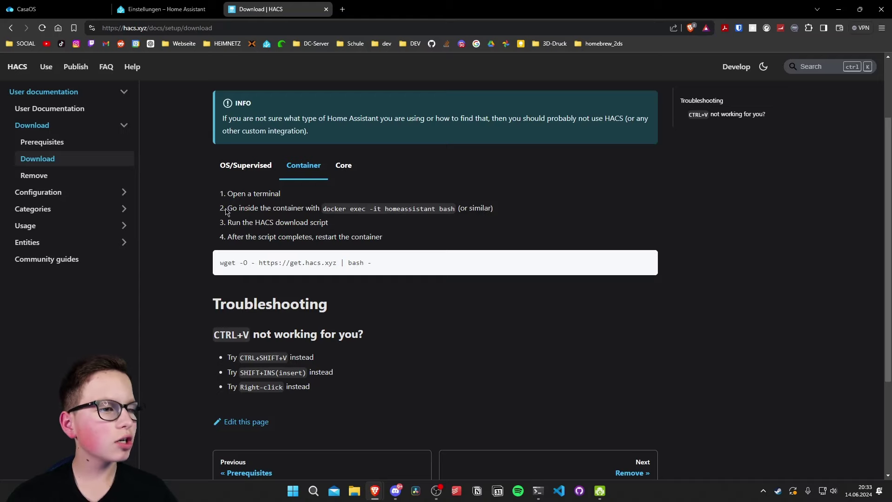
pyautogui.moveTo(226, 211); pyautogui.dragTo(454, 210)
pyautogui.click(468, 244)
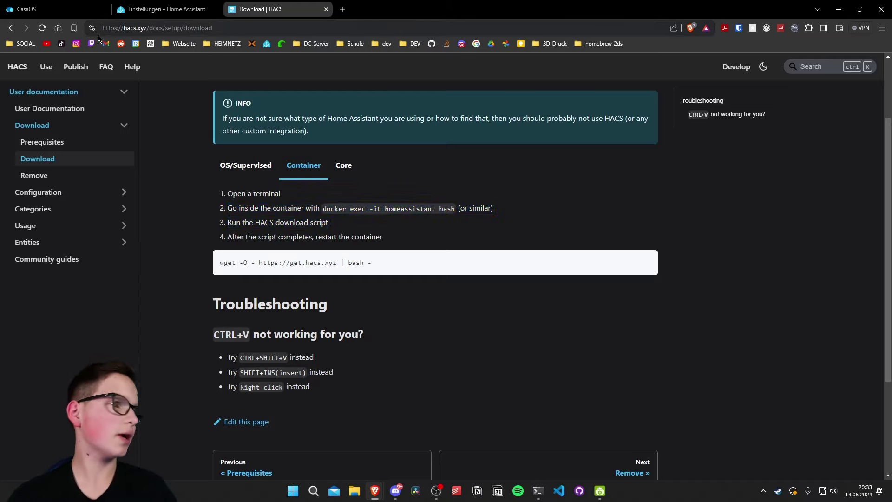
pyautogui.moveTo(437, 274); pyautogui.dragTo(204, 269)
pyautogui.hotkey('ctrl', 'c')
pyautogui.click(428, 285)
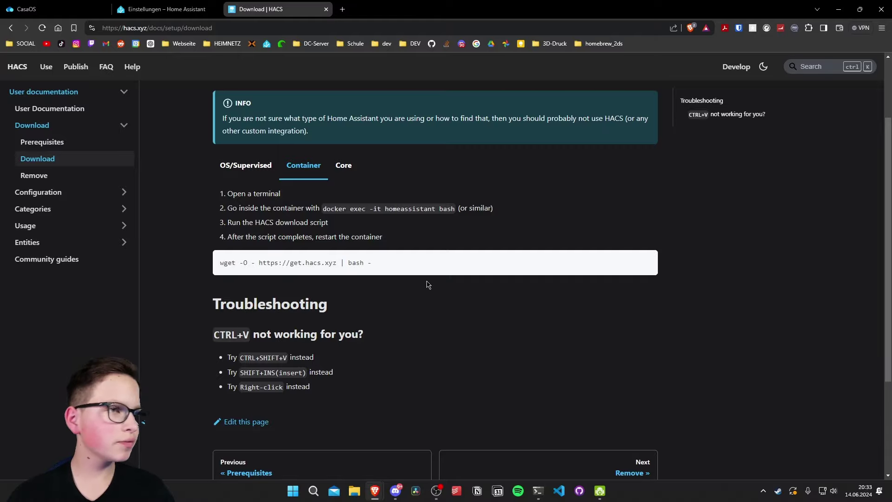
pyautogui.click(27, 9)
# Step: Open a terminal in the homeassistant container and paste and run the HACS wget command
pyautogui.click(559, 123)
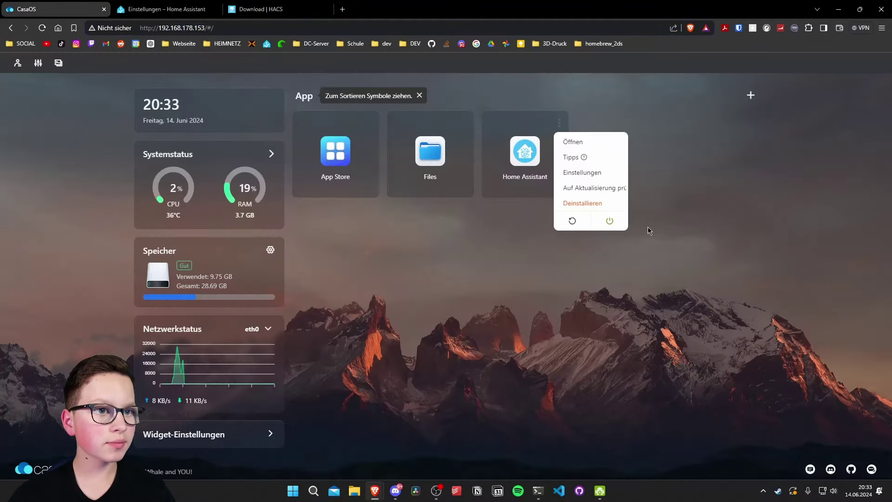
pyautogui.click(602, 173)
pyautogui.click(537, 86)
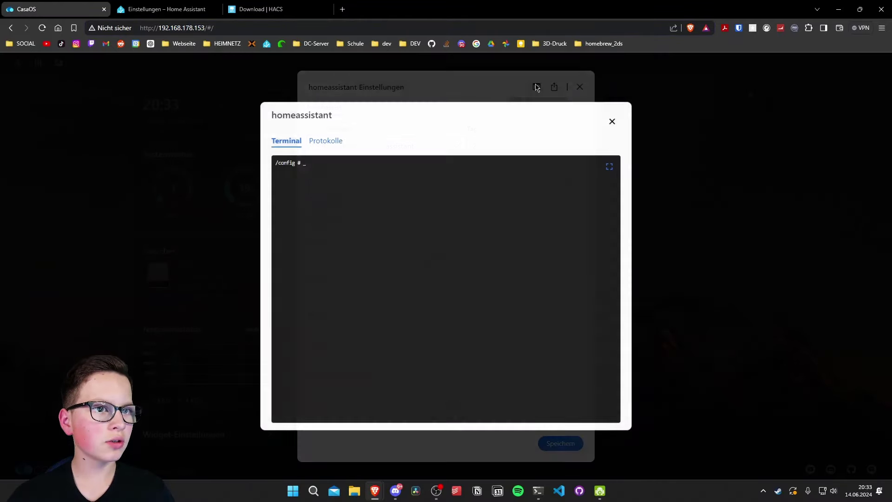
pyautogui.rightClick(344, 172)
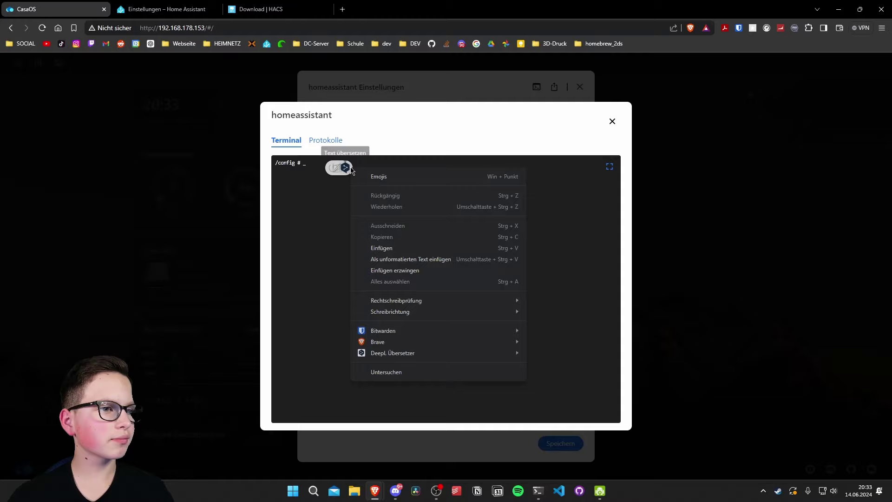
pyautogui.click(431, 245)
pyautogui.press('Return')
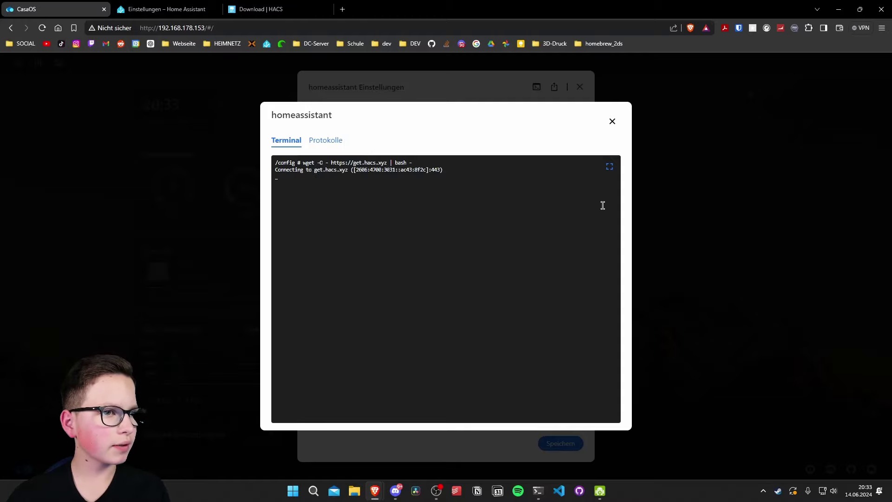